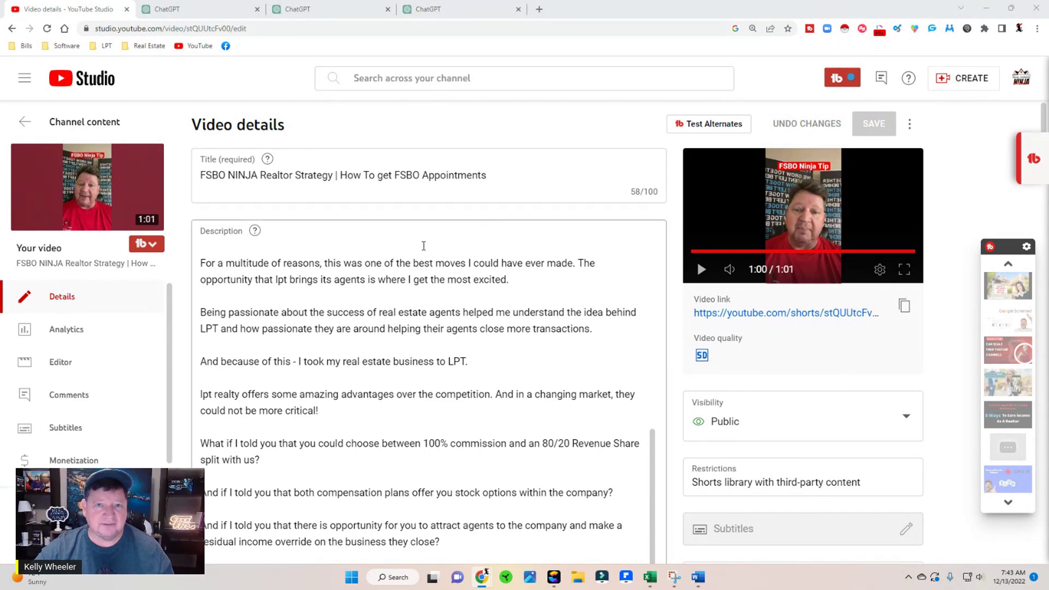
- Clear the video's existing description and title in the video details
{"action": "scroll", "coordinate": [423, 246], "scroll_direction": "down", "scroll_amount": 8}
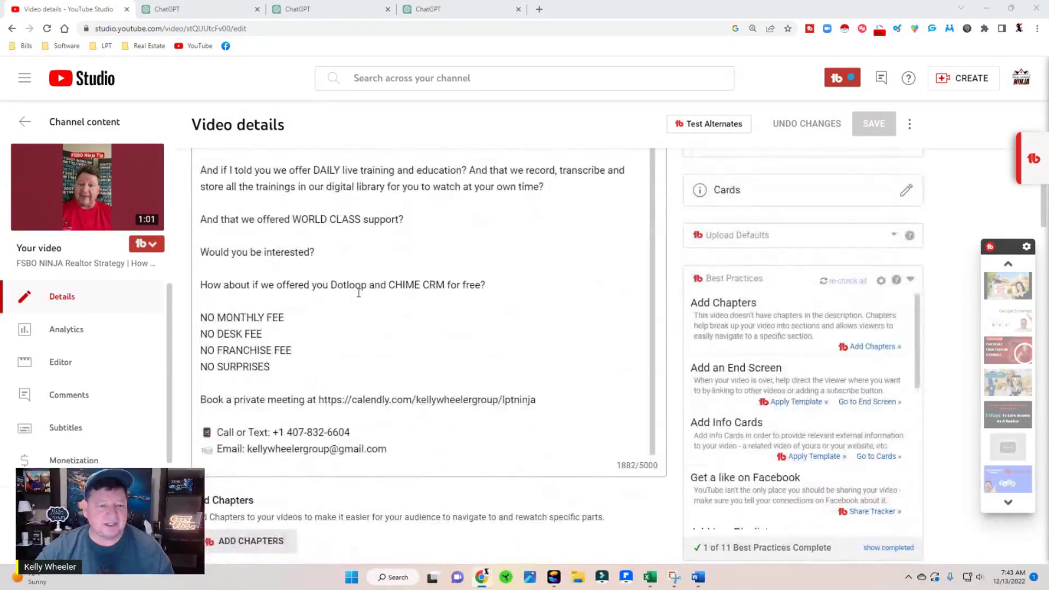
{"action": "scroll", "coordinate": [358, 292], "scroll_direction": "up", "scroll_amount": 5}
{"action": "scroll", "coordinate": [397, 284], "scroll_direction": "up", "scroll_amount": 3}
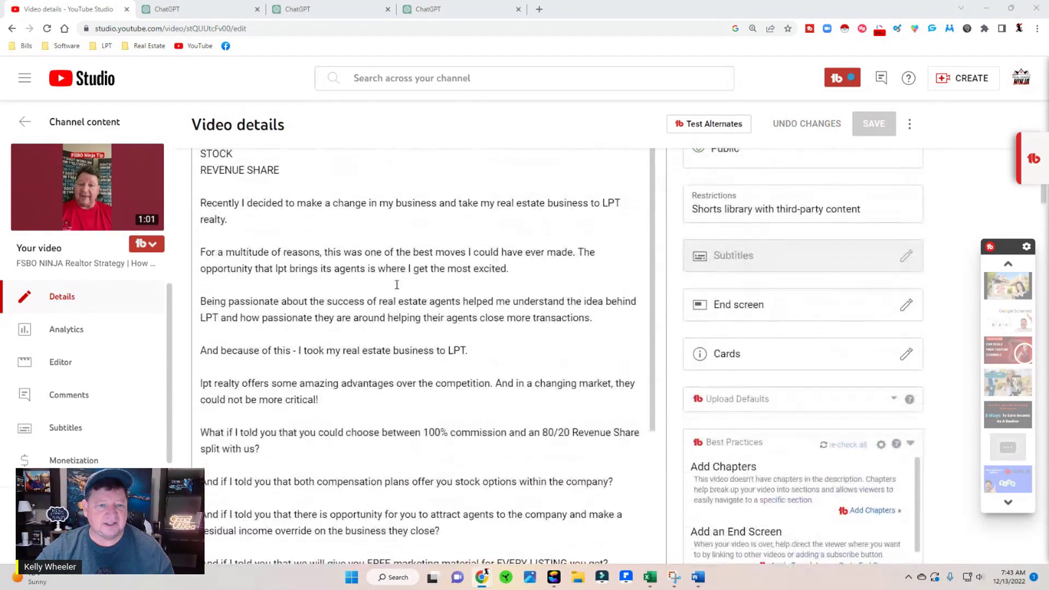
{"action": "scroll", "coordinate": [397, 284], "scroll_direction": "up", "scroll_amount": 5}
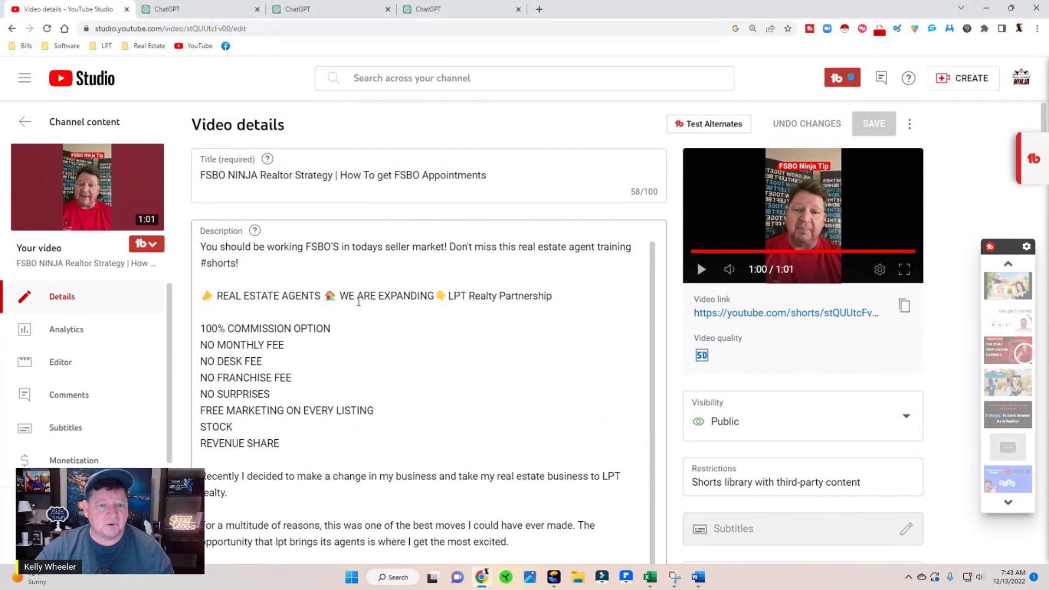
{"action": "triple_click", "coordinate": [214, 261]}
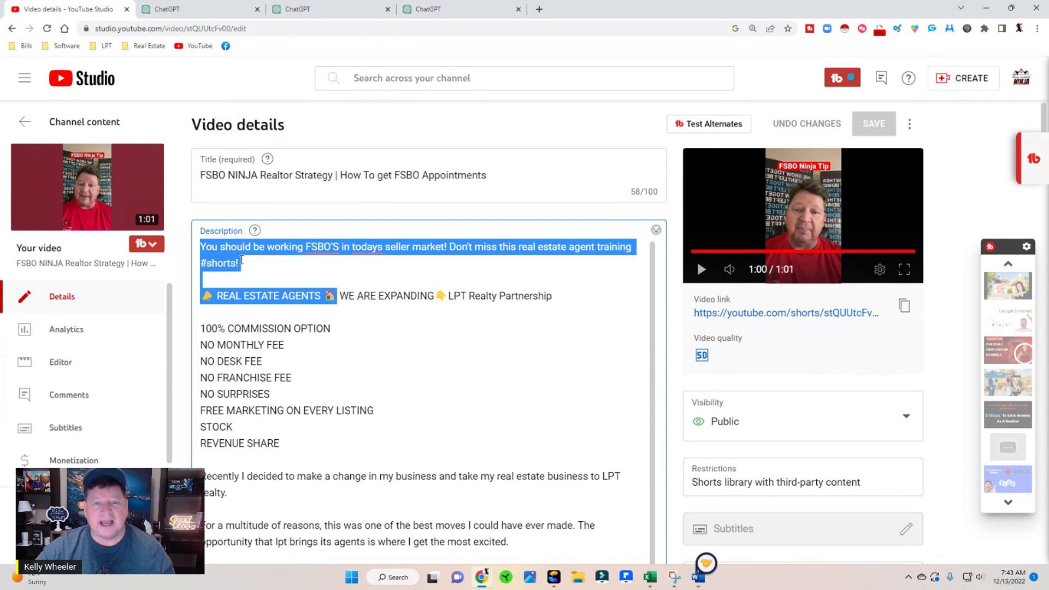
{"action": "left_click", "coordinate": [294, 308]}
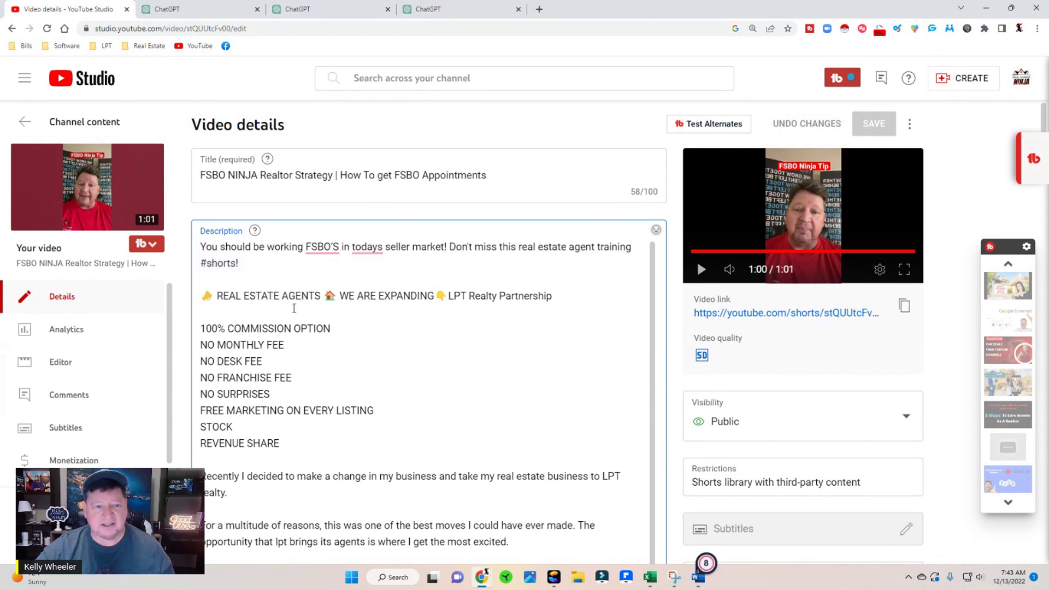
{"action": "left_click_drag", "start_coordinate": [201, 247], "coordinate": [415, 368]}
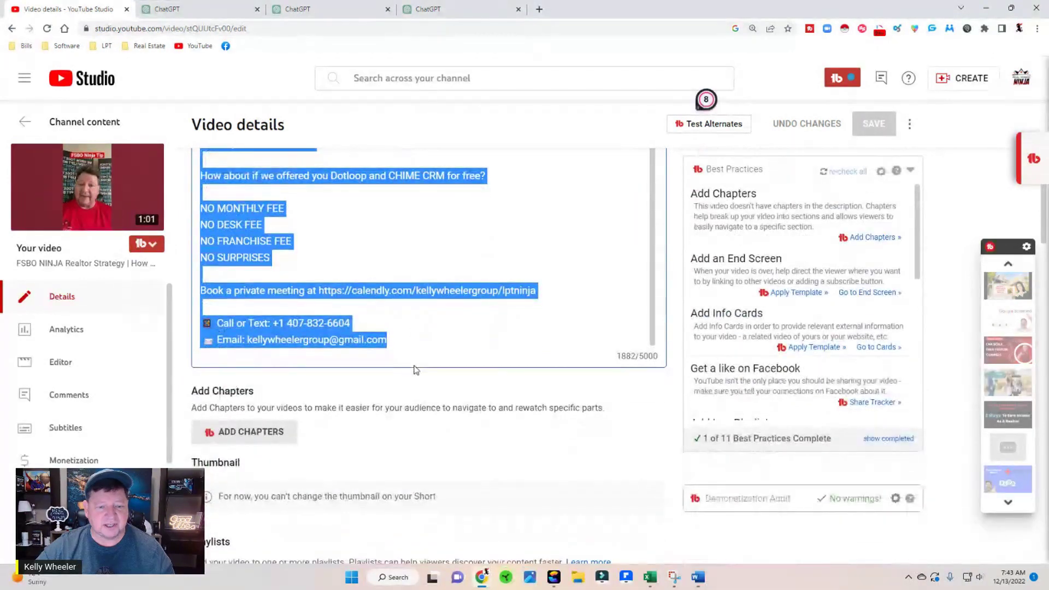
{"action": "key", "text": "Delete"}
{"action": "scroll", "coordinate": [454, 339], "scroll_direction": "up", "scroll_amount": 3}
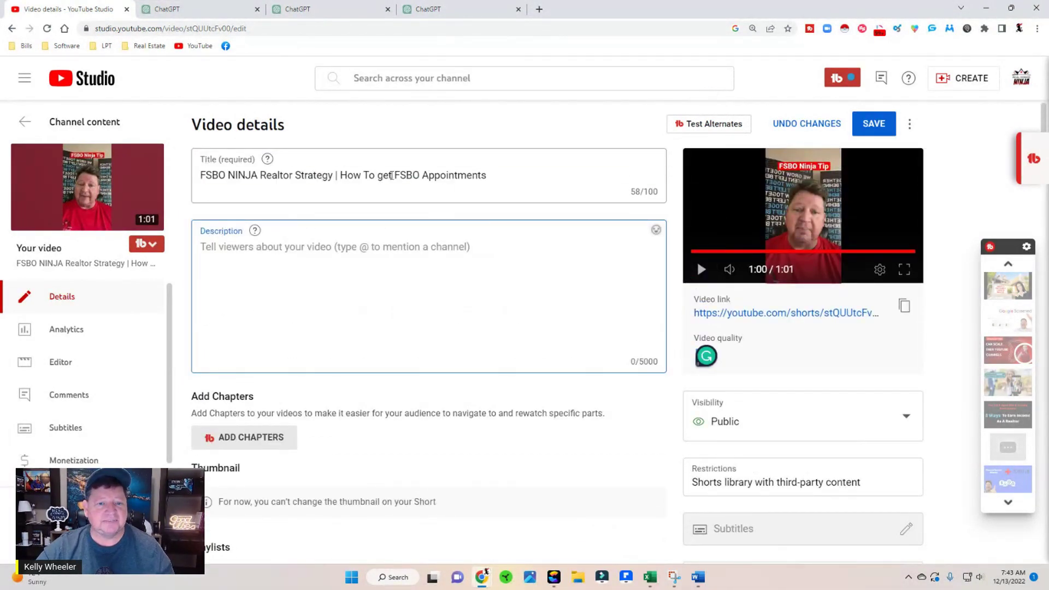
{"action": "left_click_drag", "start_coordinate": [487, 175], "coordinate": [191, 181]}
{"action": "key", "text": "Delete"}
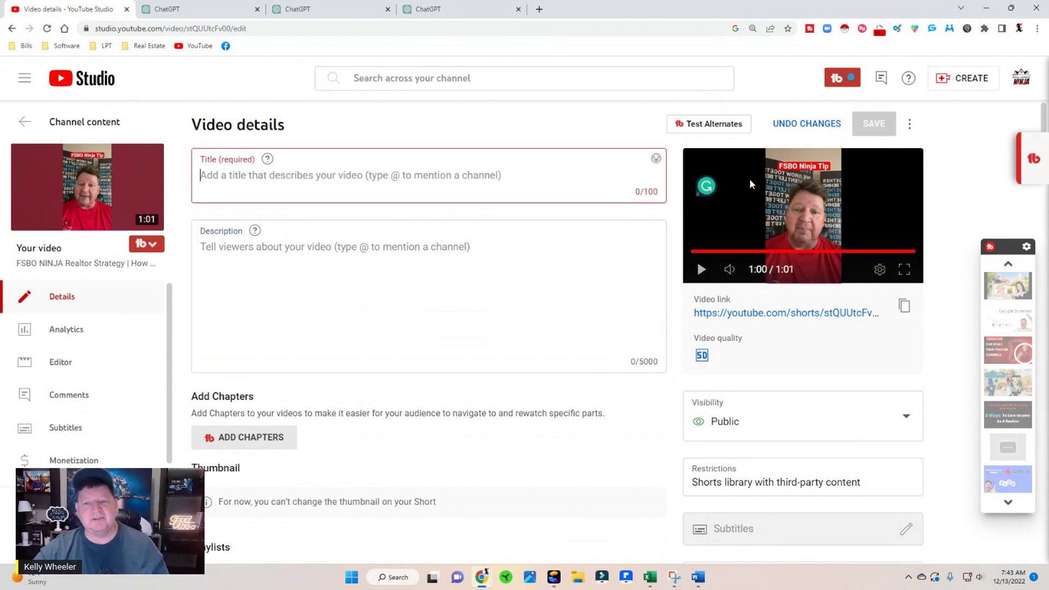
- Copy the suggested title "How to Get a FSBO Listing: Tips and Strategies for Real Estate Agents" from ChatGPT and paste it as the video title
{"action": "left_click", "coordinate": [176, 9]}
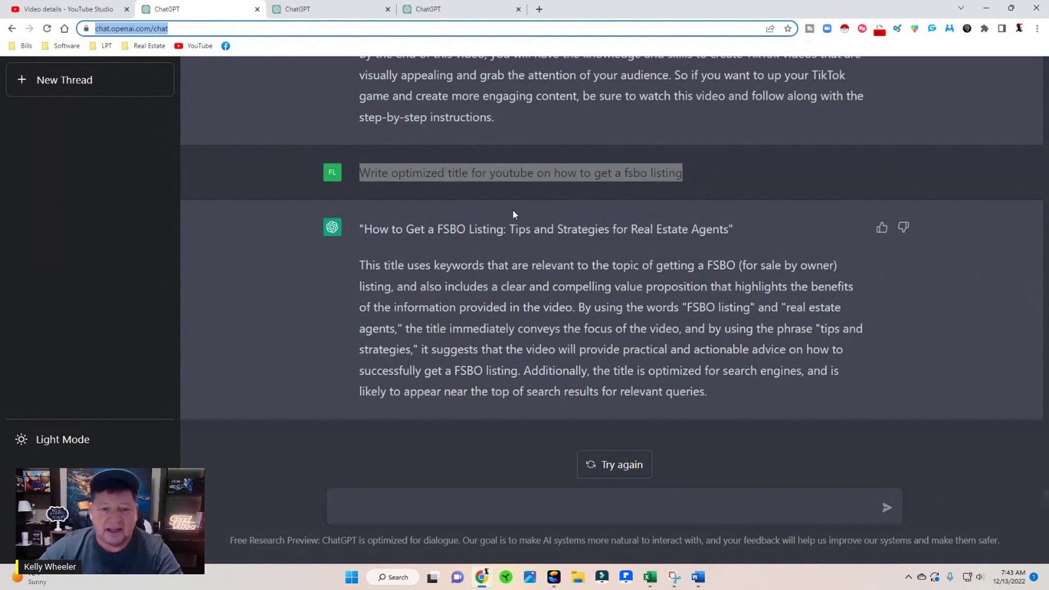
{"action": "left_click_drag", "start_coordinate": [361, 233], "coordinate": [739, 240]}
{"action": "right_click", "coordinate": [707, 230]}
{"action": "left_click", "coordinate": [734, 242]}
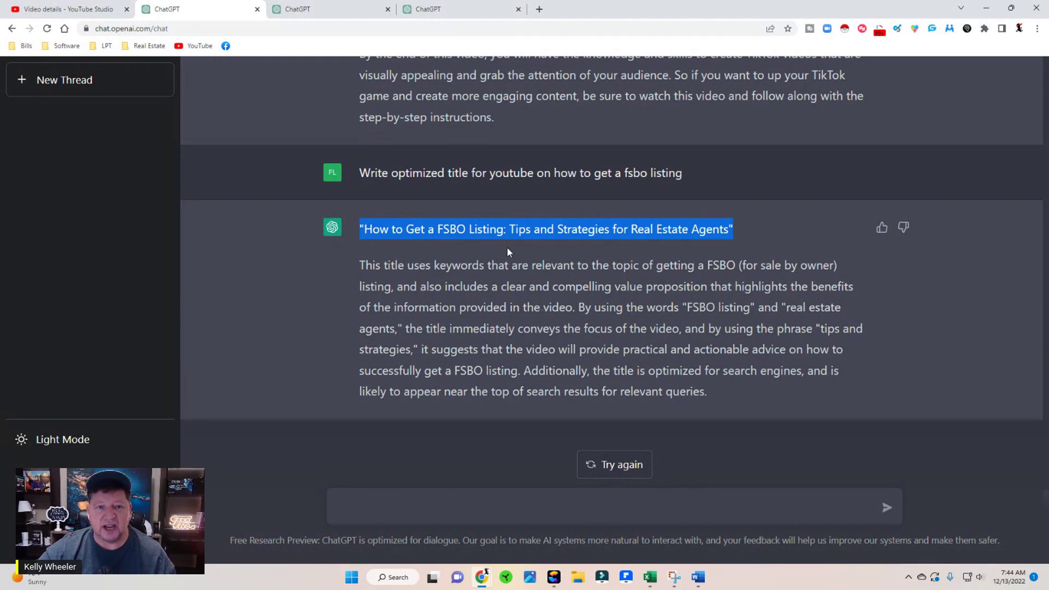
{"action": "left_click", "coordinate": [69, 9]}
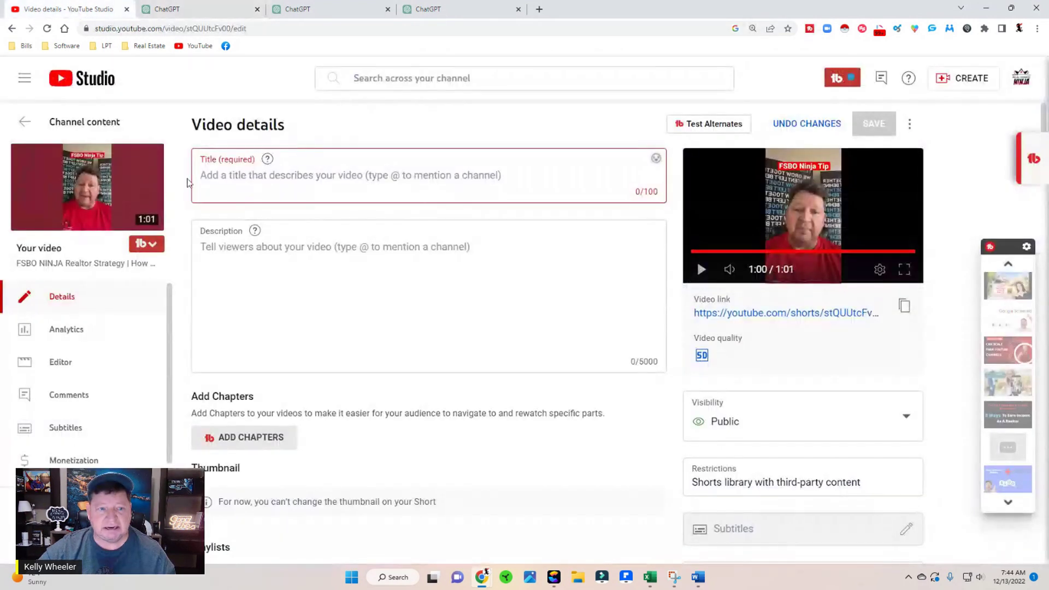
{"action": "right_click", "coordinate": [218, 176]}
{"action": "left_click", "coordinate": [258, 262]}
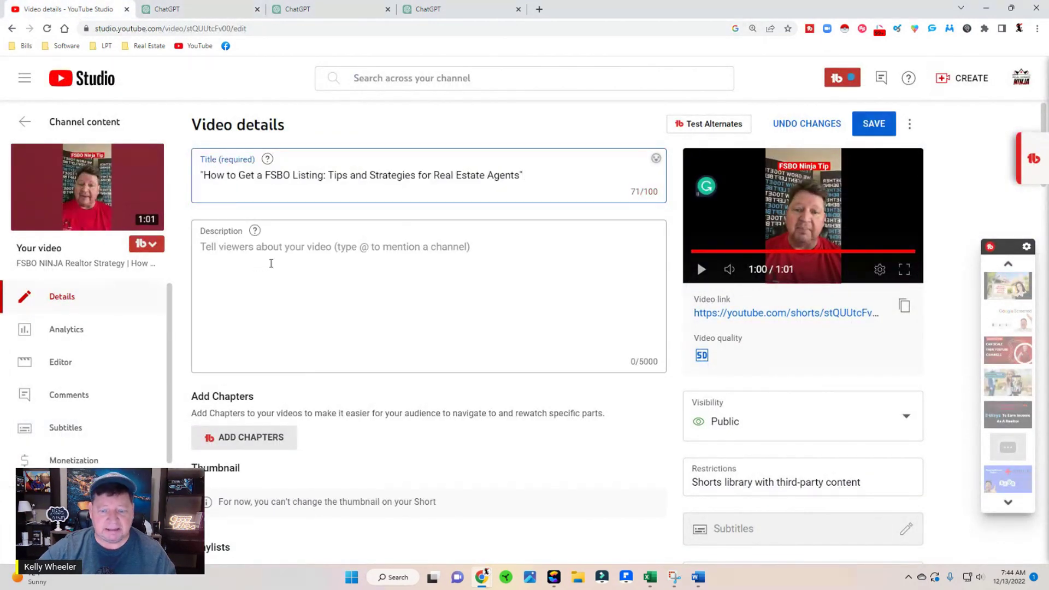
- Remove the closing and opening quotation marks around the video title
{"action": "key", "text": "BackSpace"}
{"action": "key", "text": "Left"}
{"action": "key", "text": "Left"}
{"action": "key", "text": "Left"}
{"action": "key", "text": "Left"}
{"action": "key", "text": "Left"}
{"action": "key", "text": "Left"}
{"action": "key", "text": "Left"}
{"action": "key", "text": "Left"}
{"action": "key", "text": "Left"}
{"action": "key", "text": "Left"}
{"action": "key", "text": "Left"}
{"action": "key", "text": "Left"}
{"action": "key", "text": "Left"}
{"action": "key", "text": "Left"}
{"action": "key", "text": "Left"}
{"action": "key", "text": "Left"}
{"action": "key", "text": "Left"}
{"action": "key", "text": "Left"}
{"action": "key", "text": "Left"}
{"action": "key", "text": "Left"}
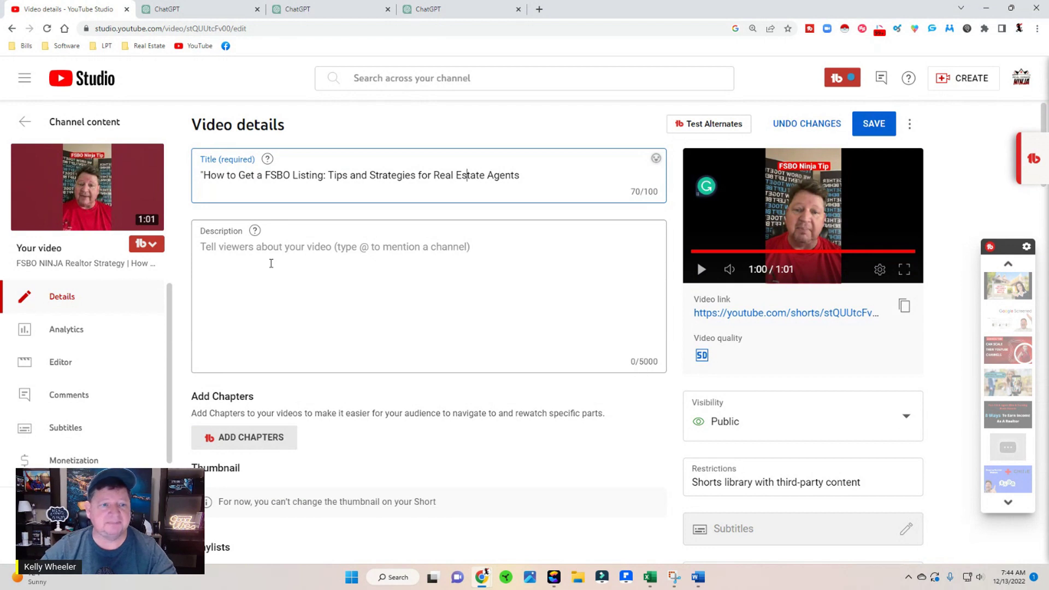
{"action": "key", "text": "Left"}
{"action": "key", "text": "Left"}
{"action": "key", "text": "Left"}
{"action": "key", "text": "Left"}
{"action": "key", "text": "Left"}
{"action": "key", "text": "Left"}
{"action": "key", "text": "Left"}
{"action": "key", "text": "Left"}
{"action": "key", "text": "Left"}
{"action": "key", "text": "Left"}
{"action": "key", "text": "Left"}
{"action": "key", "text": "Left"}
{"action": "key", "text": "Left"}
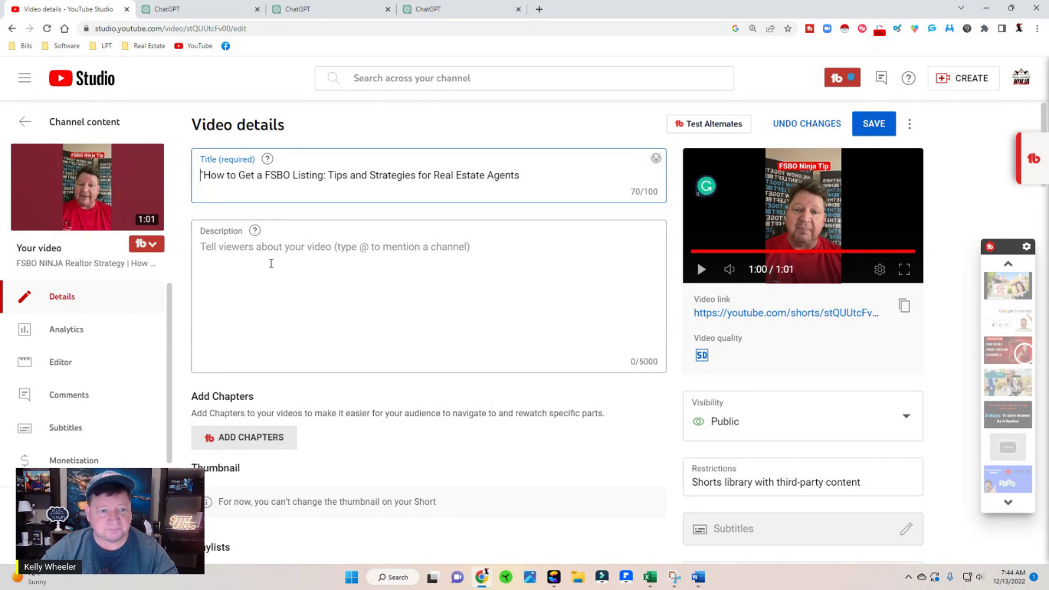
{"action": "key", "text": "BackSpace"}
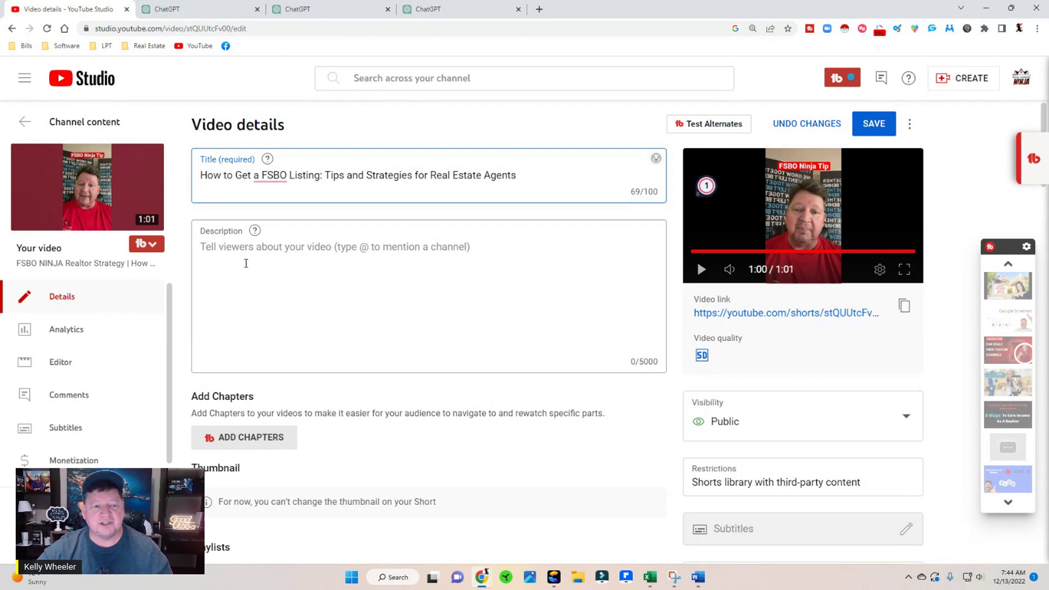
- Copy ChatGPT's full answer on how realtors can get a FSBO listing, from the introduction through the closing paragraph
{"action": "mouse_move", "coordinate": [273, 173]}
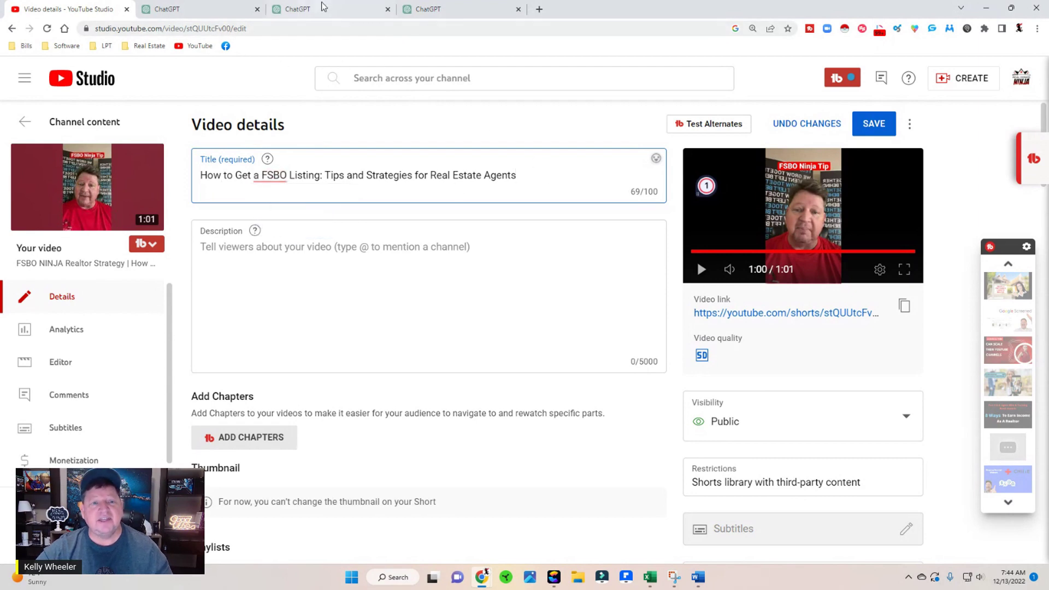
{"action": "left_click", "coordinate": [334, 10]}
{"action": "scroll", "coordinate": [362, 277], "scroll_direction": "up", "scroll_amount": 2}
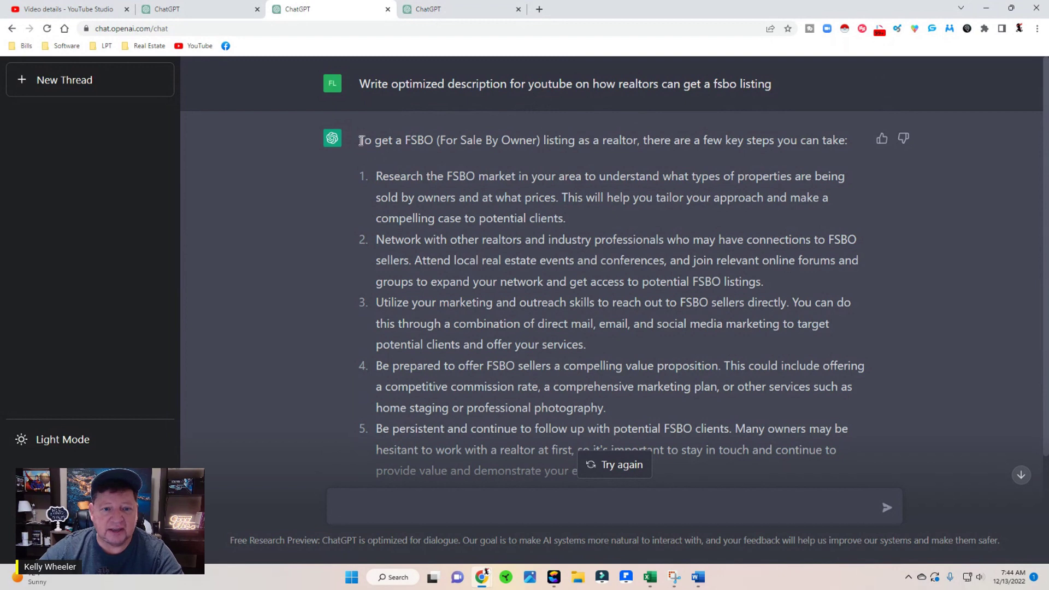
{"action": "left_click_drag", "start_coordinate": [359, 143], "coordinate": [644, 405]}
{"action": "right_click", "coordinate": [528, 262]}
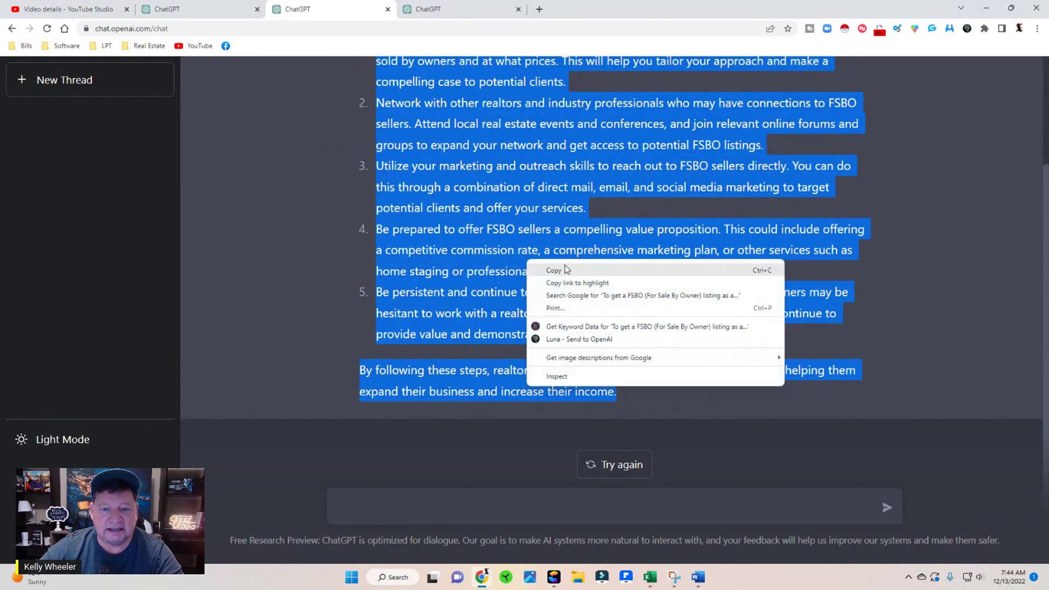
{"action": "left_click", "coordinate": [571, 271]}
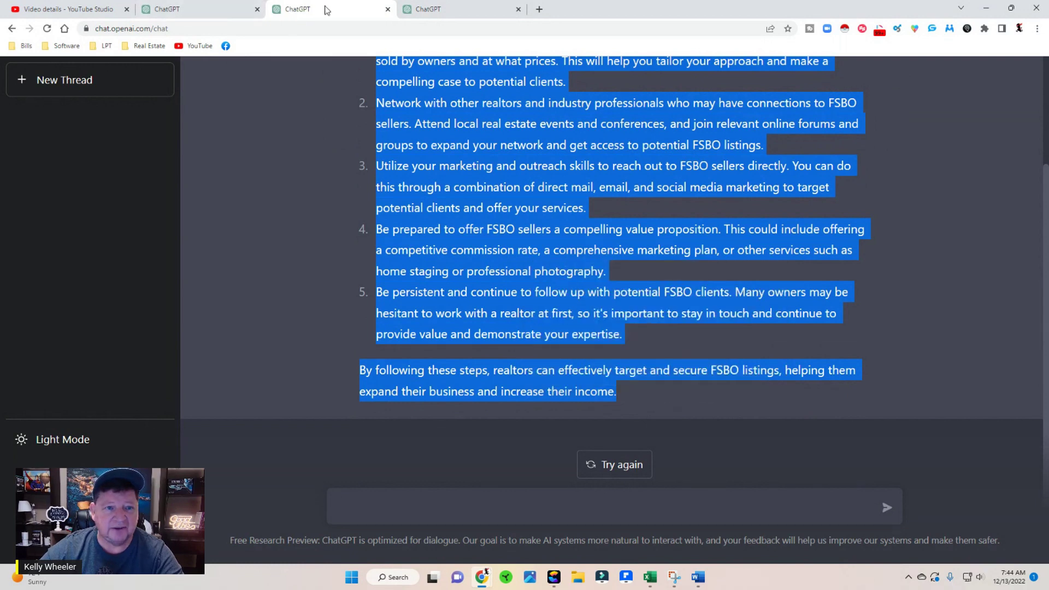
- Paste the copied ChatGPT text into the video's description in YouTube Studio
{"action": "left_click", "coordinate": [68, 9]}
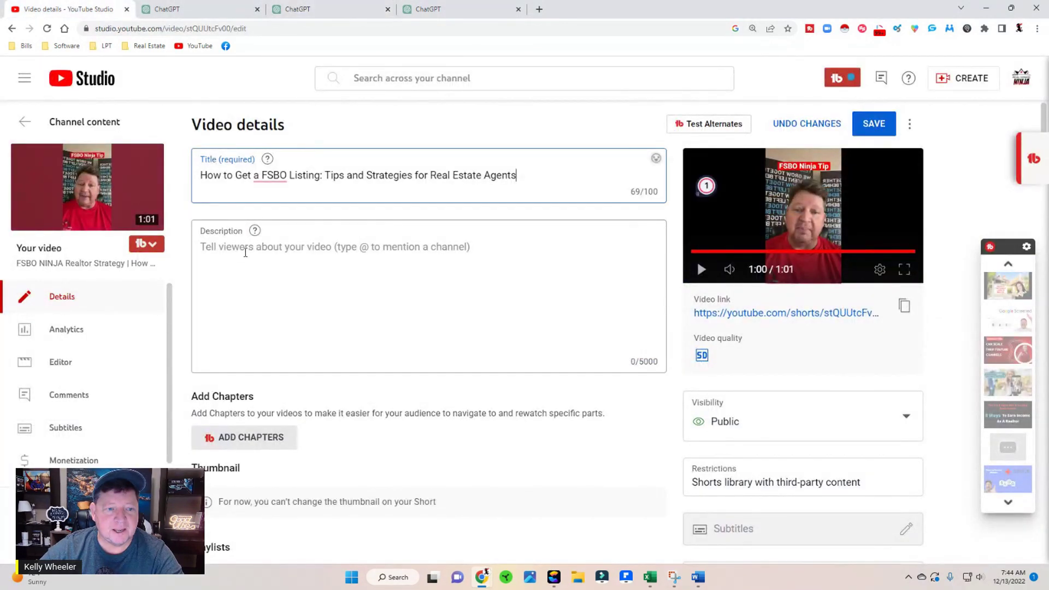
{"action": "left_click", "coordinate": [215, 247]}
{"action": "right_click", "coordinate": [216, 248]}
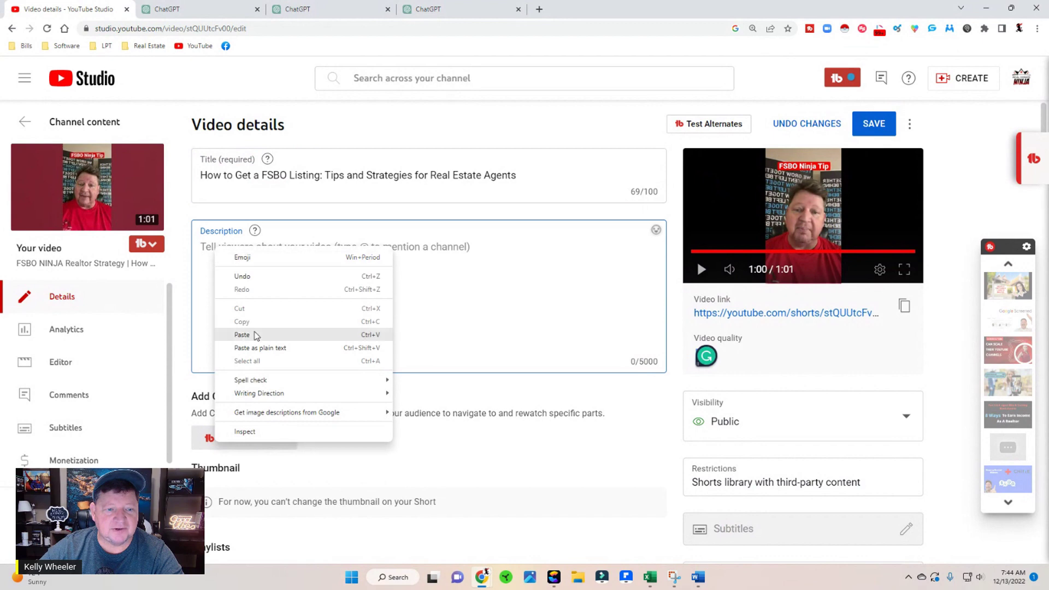
{"action": "left_click", "coordinate": [254, 333]}
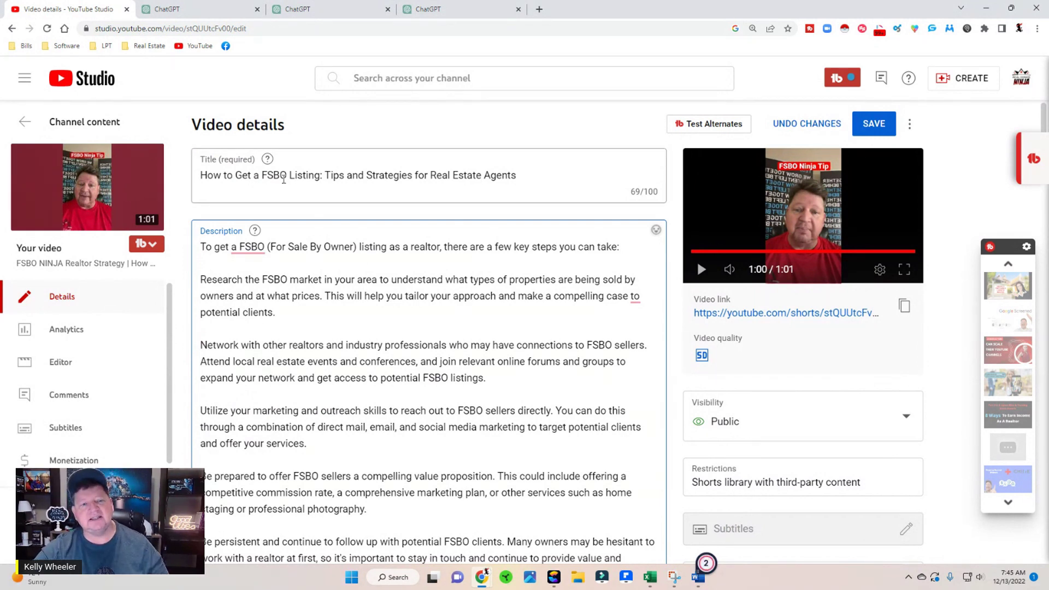
{"action": "left_click", "coordinate": [251, 248]}
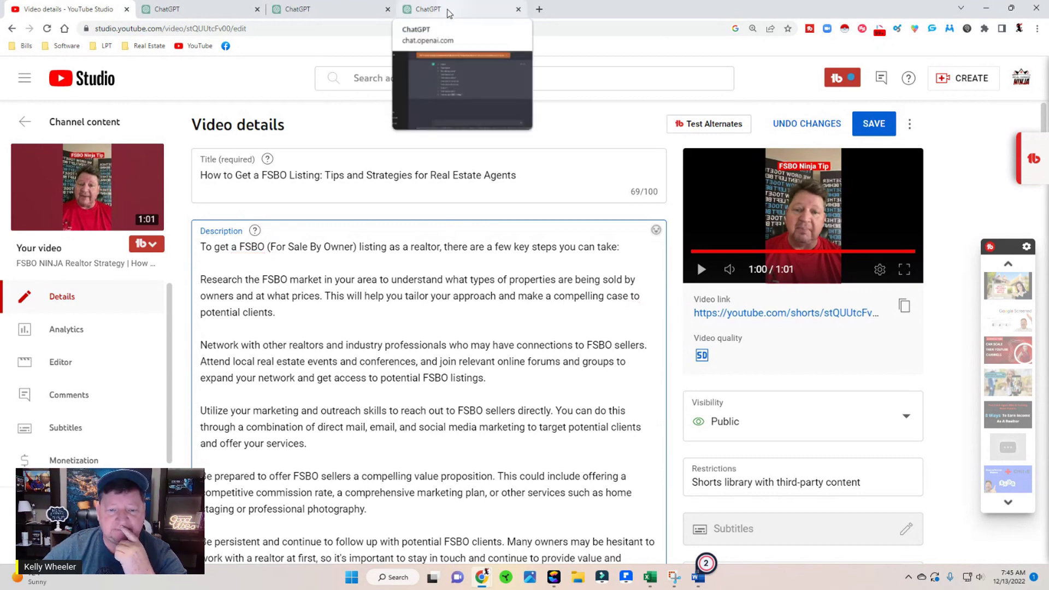
- Dismiss the high-demand notice in the ChatGPT tags conversation and copy the list from "FSBO" to "how to get FSBO listings"
{"action": "left_click", "coordinate": [447, 11]}
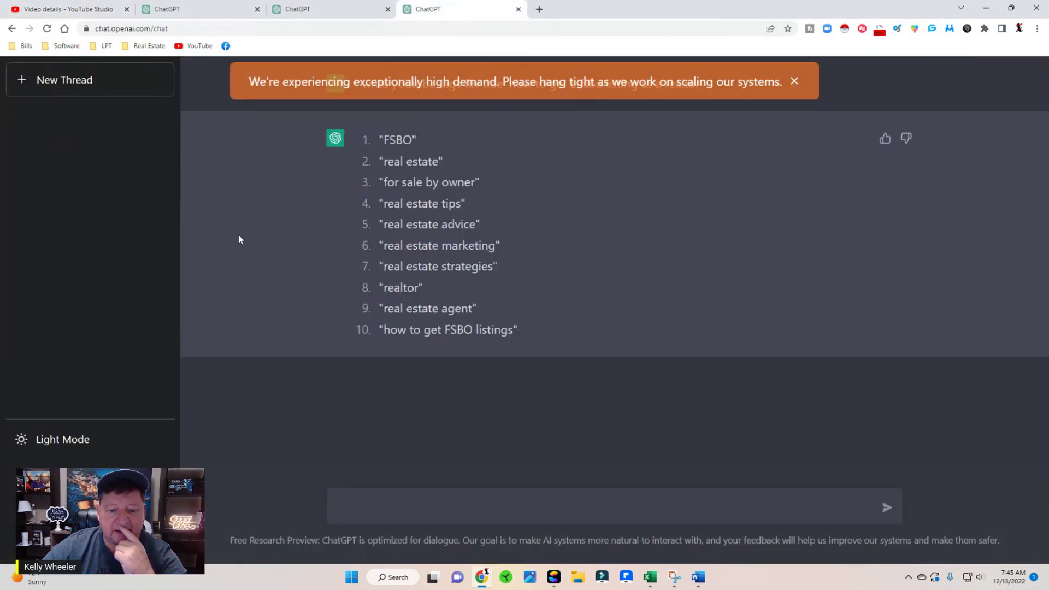
{"action": "left_click", "coordinate": [795, 82]}
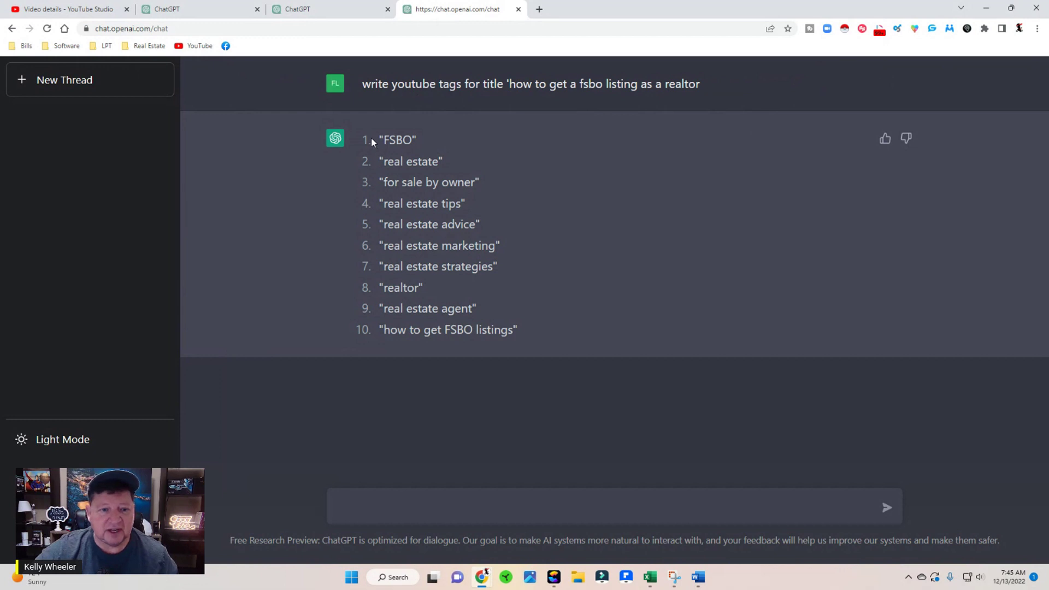
{"action": "left_click_drag", "start_coordinate": [374, 137], "coordinate": [492, 324]}
{"action": "right_click", "coordinate": [426, 239]}
{"action": "left_click", "coordinate": [459, 241]}
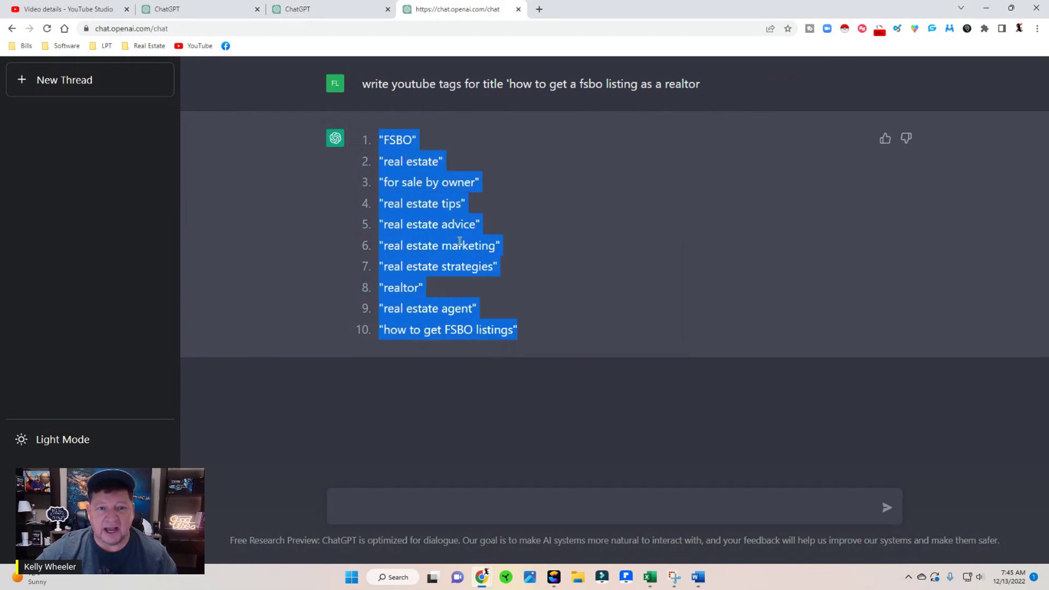
- Try to paste the copied tag list straight into the video's tags in YouTube Studio
{"action": "left_click", "coordinate": [66, 9]}
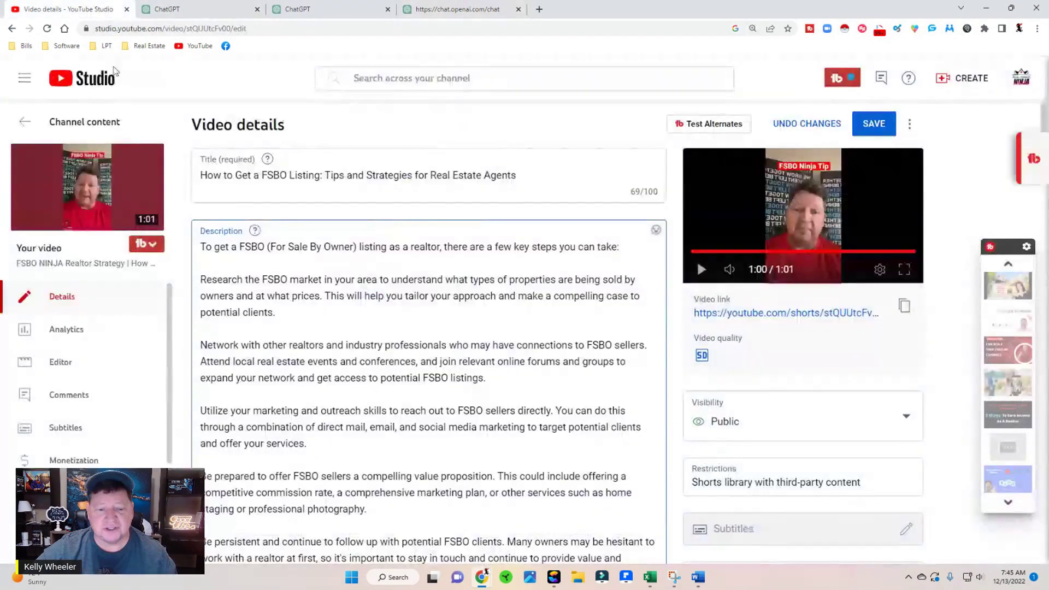
{"action": "scroll", "coordinate": [676, 346], "scroll_direction": "down", "scroll_amount": 20}
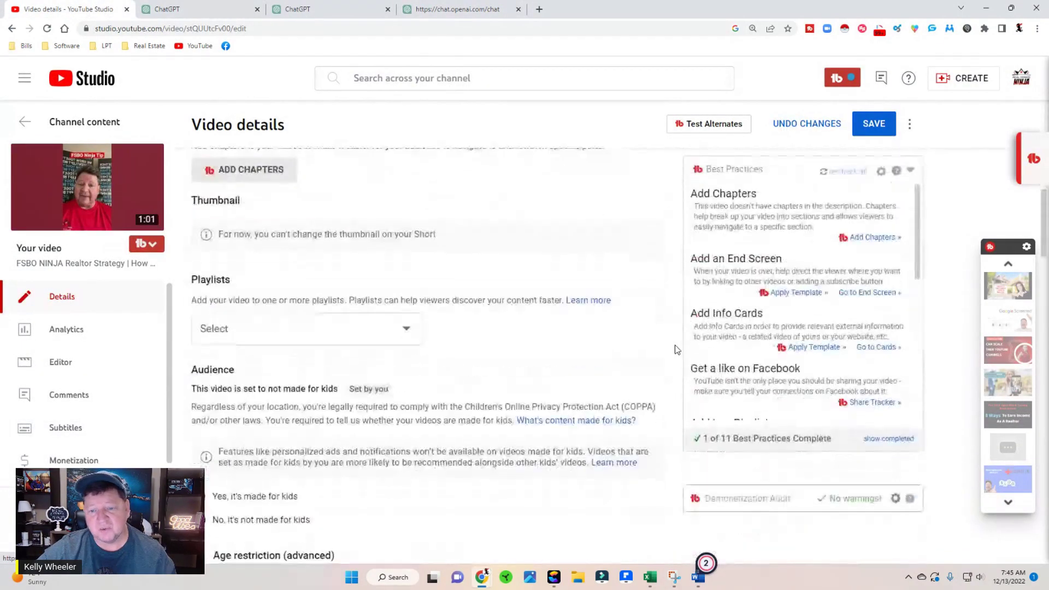
{"action": "scroll", "coordinate": [676, 348], "scroll_direction": "down", "scroll_amount": 4}
{"action": "scroll", "coordinate": [671, 347], "scroll_direction": "up", "scroll_amount": 4}
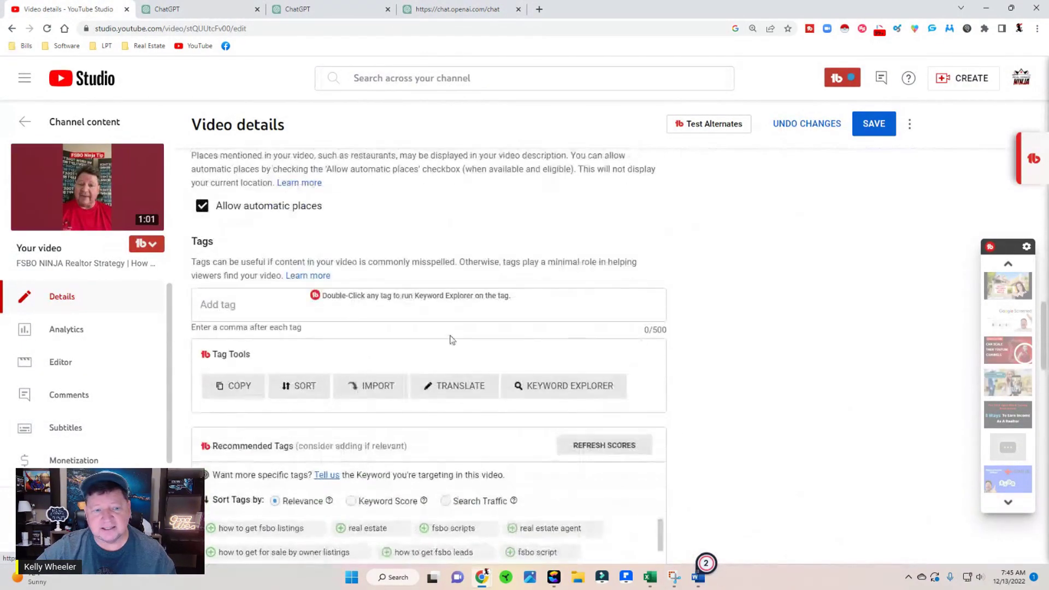
{"action": "left_click", "coordinate": [221, 312]}
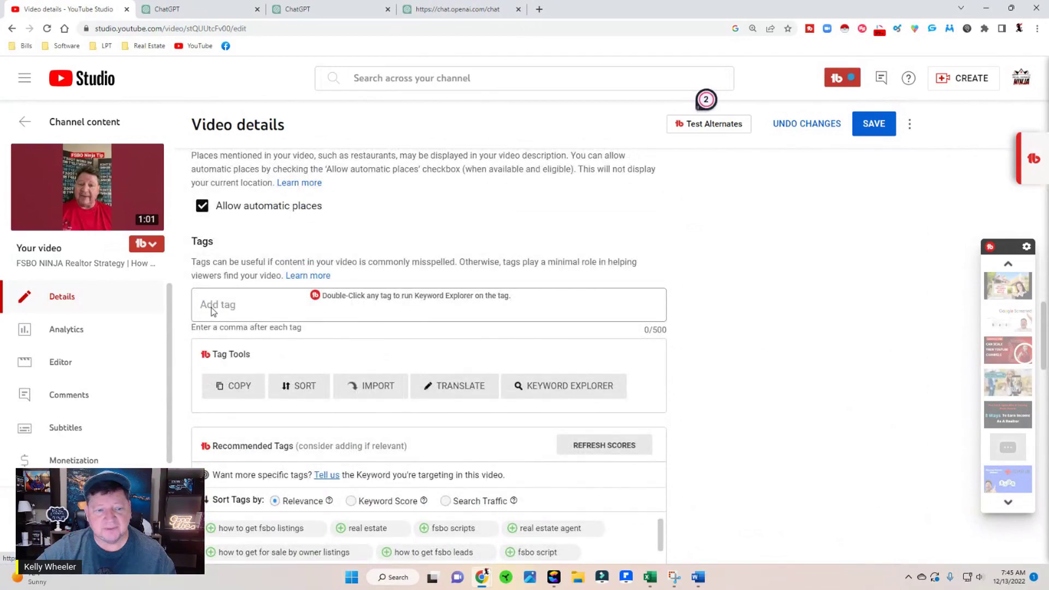
{"action": "right_click", "coordinate": [213, 310]}
{"action": "left_click", "coordinate": [252, 395]}
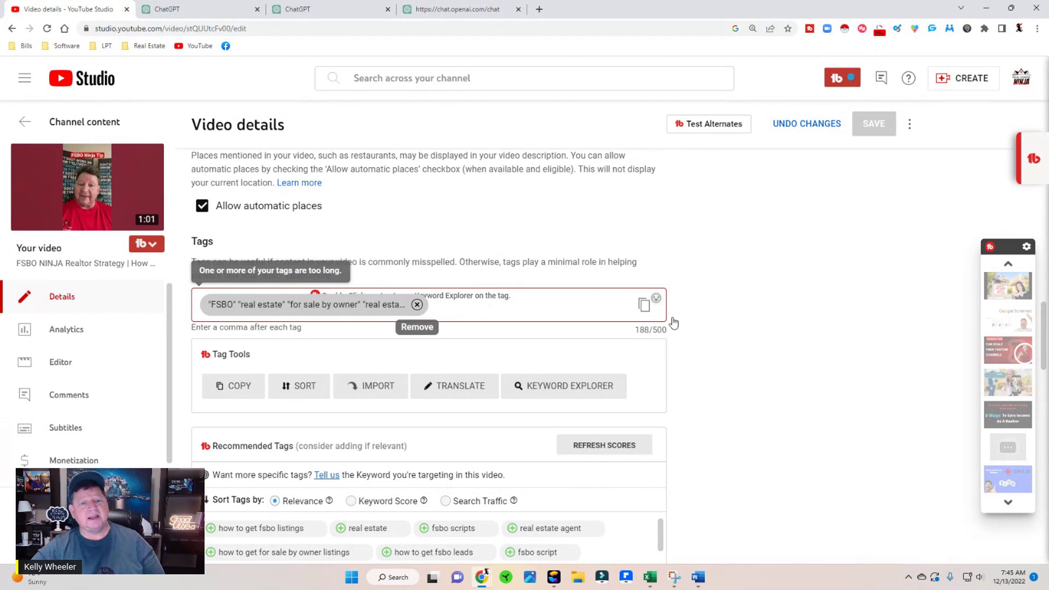
{"action": "left_click", "coordinate": [416, 305]}
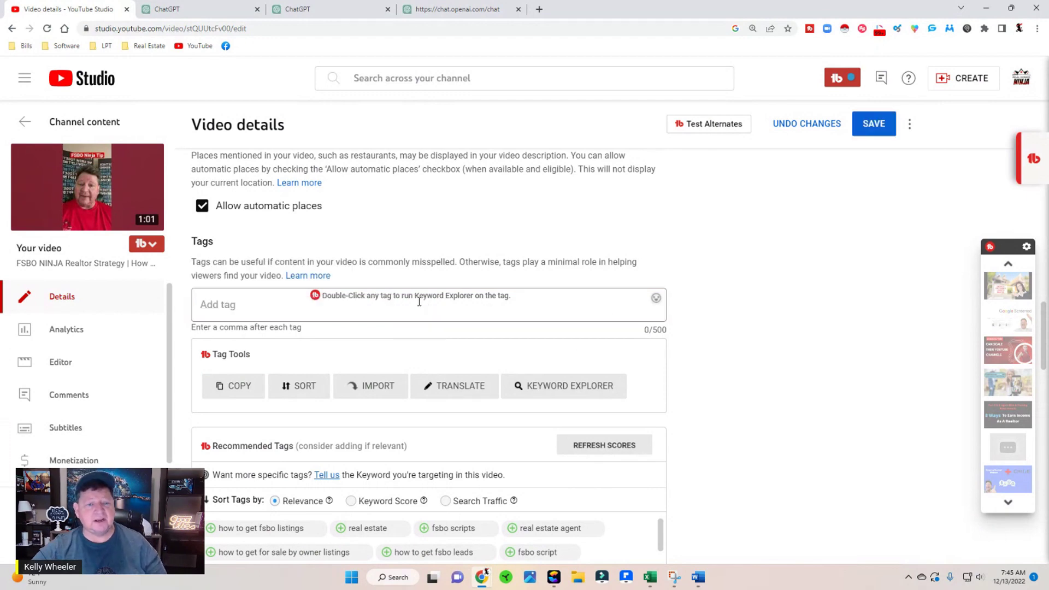
- Switch to the open Word document and remove its existing TikTok and Canva title text
{"action": "left_click", "coordinate": [702, 581]}
{"action": "left_click_drag", "start_coordinate": [1048, 235], "coordinate": [187, 107]}
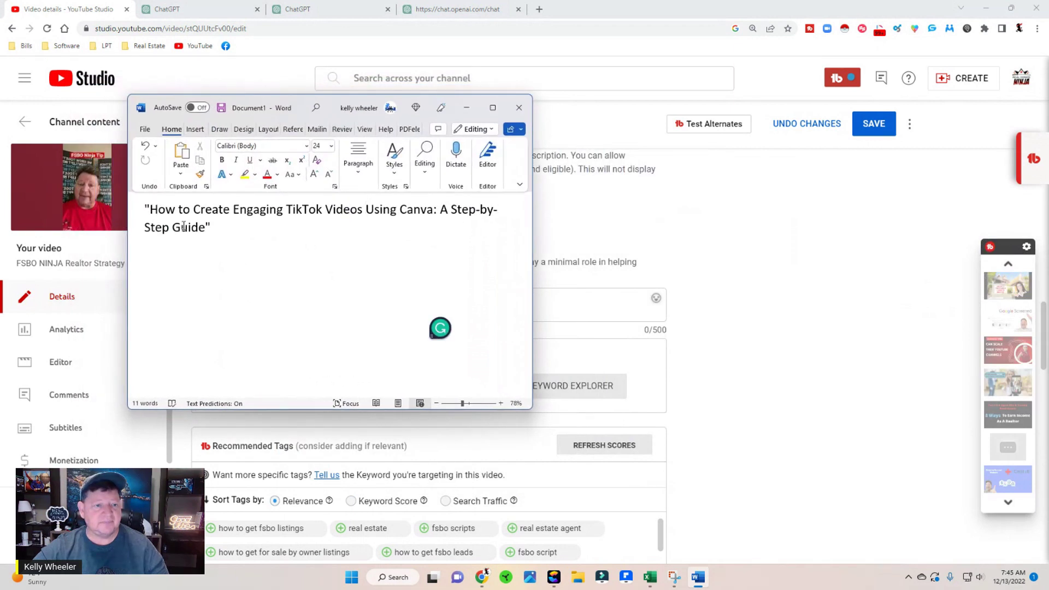
{"action": "left_click_drag", "start_coordinate": [217, 229], "coordinate": [134, 215]}
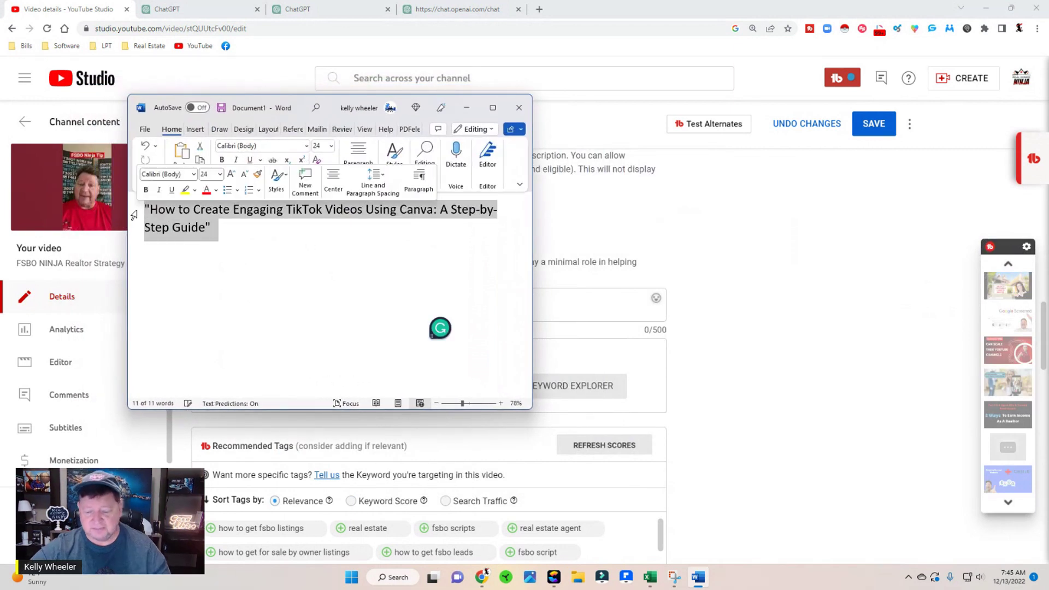
{"action": "key", "text": "ctrl+x"}
- Paste the copied ChatGPT tag list into the empty Word document and set the zoom to 100%
{"action": "right_click", "coordinate": [153, 209]}
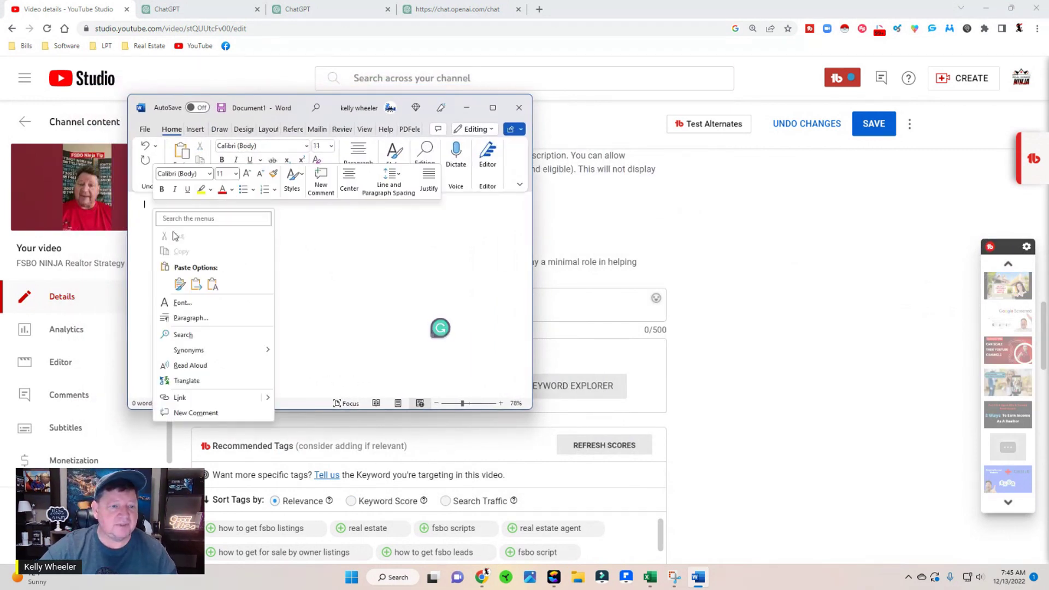
{"action": "left_click", "coordinate": [200, 286]}
{"action": "left_click", "coordinate": [465, 404]}
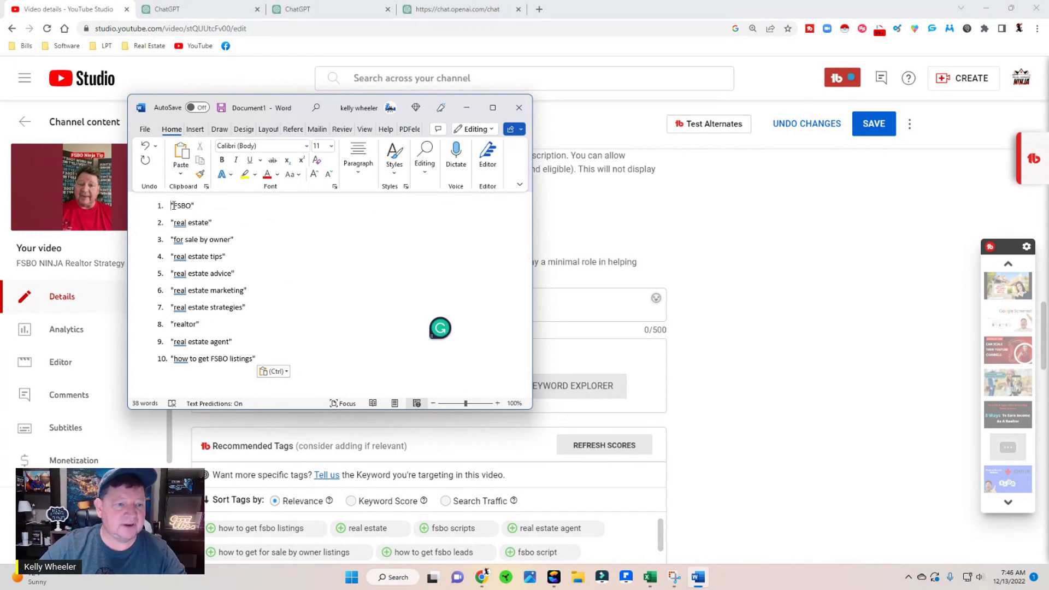
- Cut the numbered tag list, including its leftover quotation mark and numbering, and paste it back into the document as text only
{"action": "left_click_drag", "start_coordinate": [172, 205], "coordinate": [256, 361]}
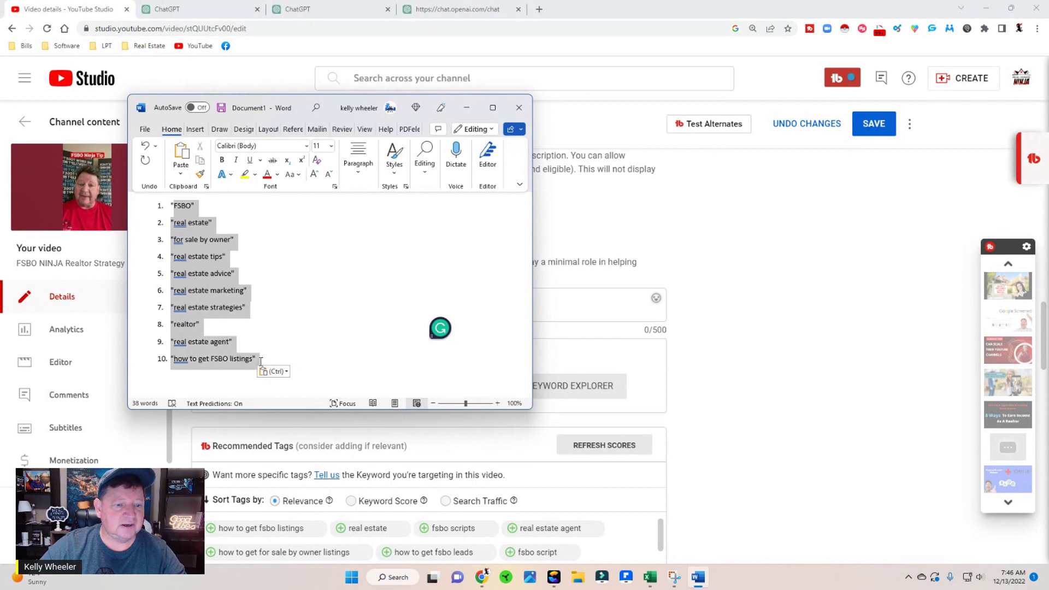
{"action": "right_click", "coordinate": [206, 278]}
{"action": "left_click", "coordinate": [235, 315]}
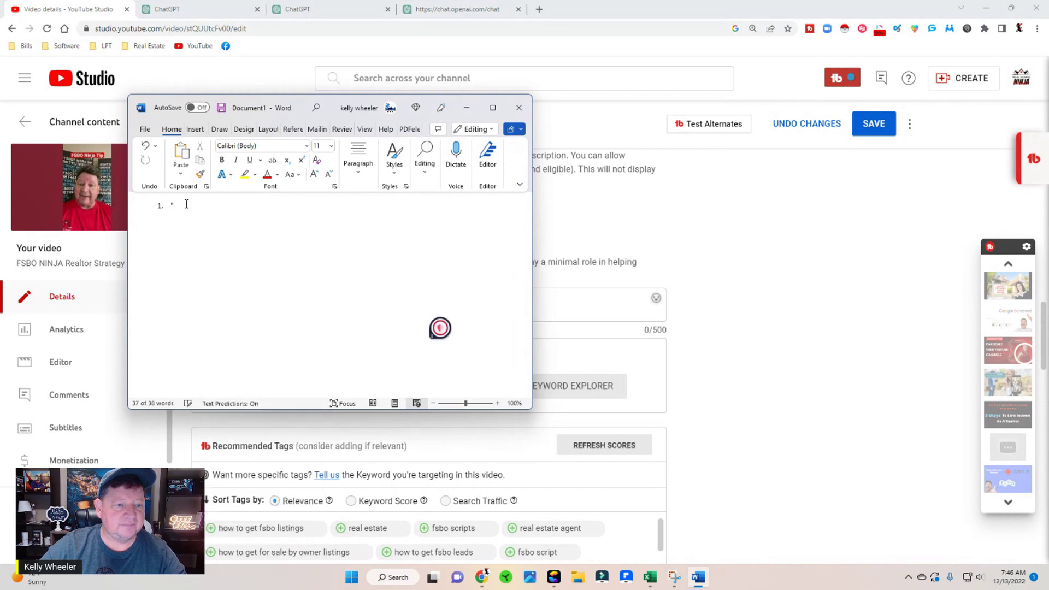
{"action": "key", "text": "BackSpace"}
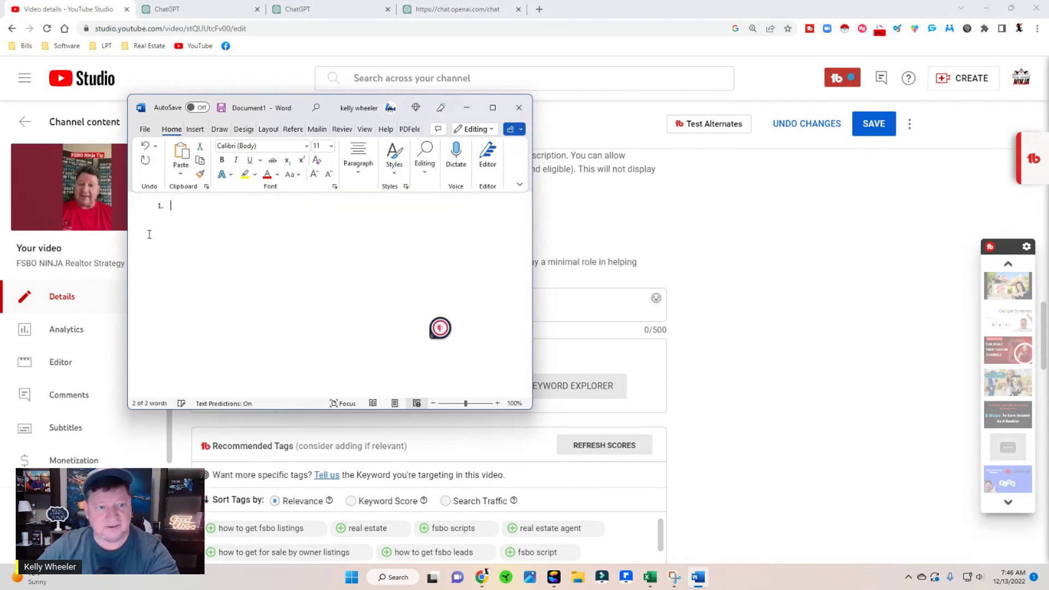
{"action": "key", "text": "BackSpace"}
{"action": "right_click", "coordinate": [164, 207]}
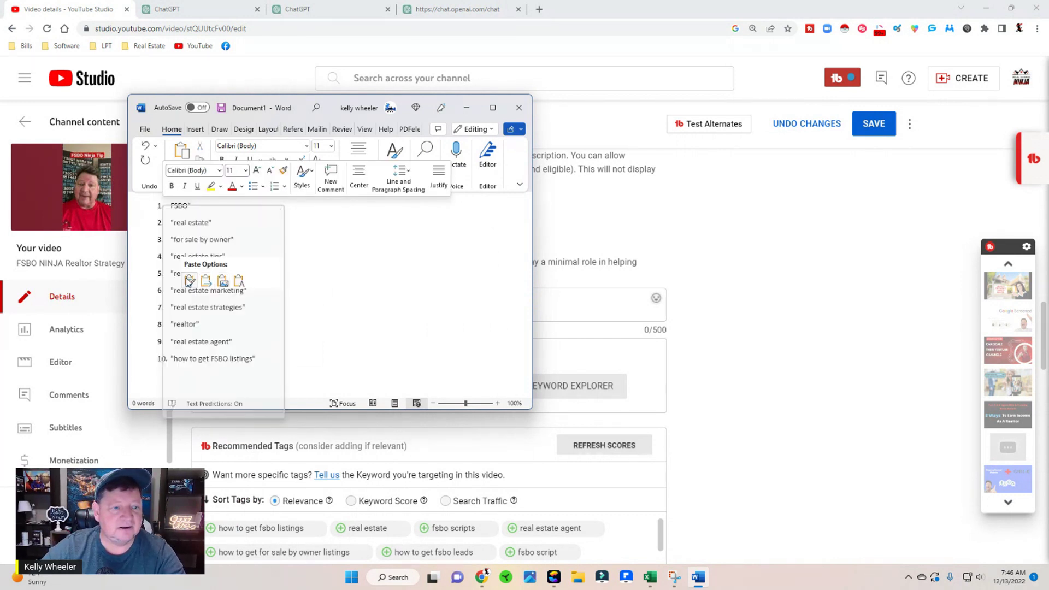
{"action": "left_click", "coordinate": [241, 282]}
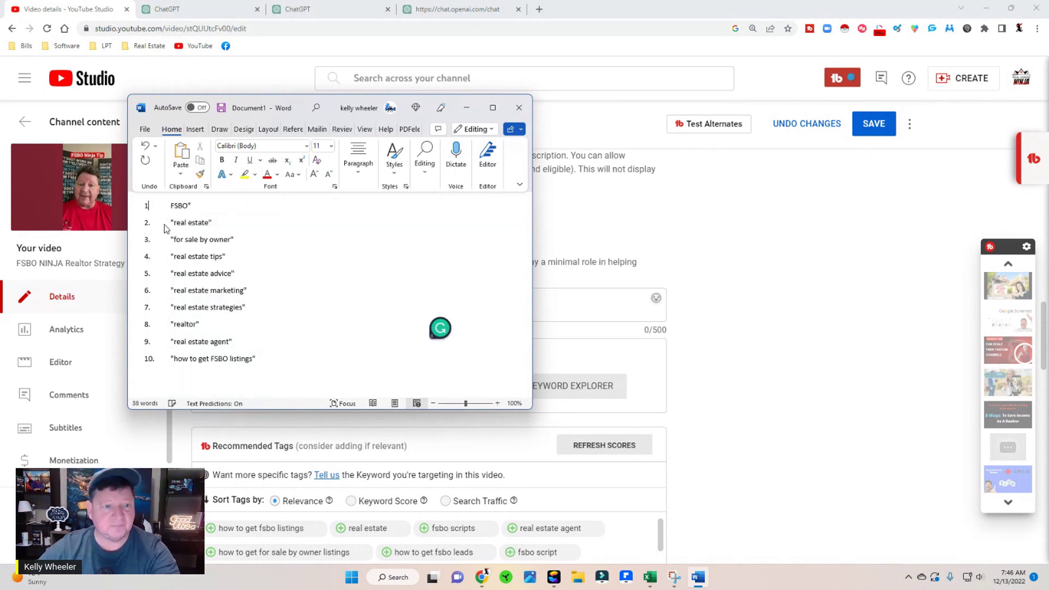
- Delete the numbers 1 to 4 in front of the first four tags in the Word list
{"action": "key", "text": "ctrl+Home"}
{"action": "key", "text": "BackSpace"}
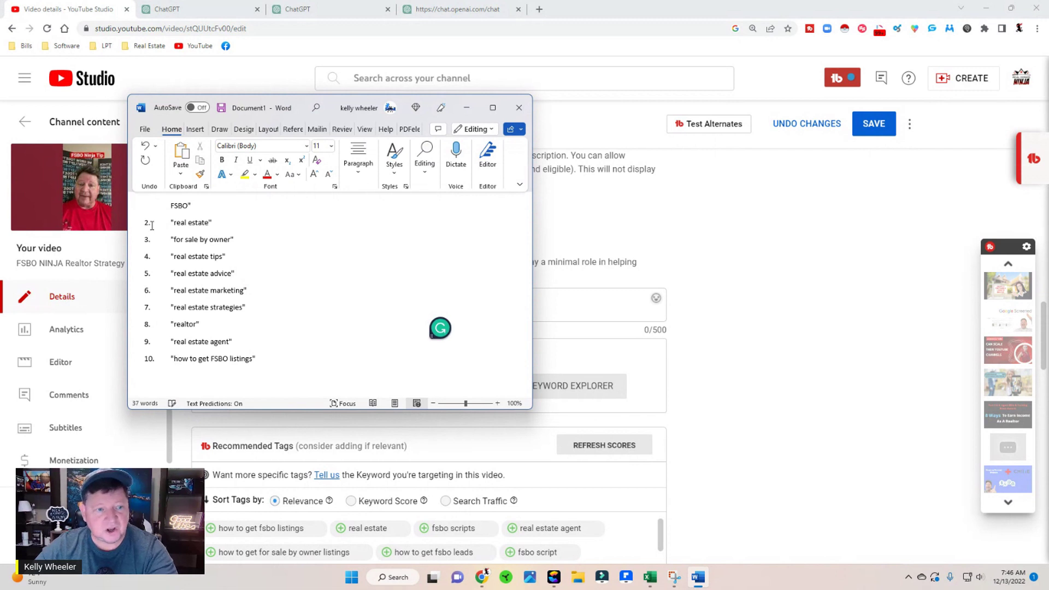
{"action": "left_click", "coordinate": [154, 242]}
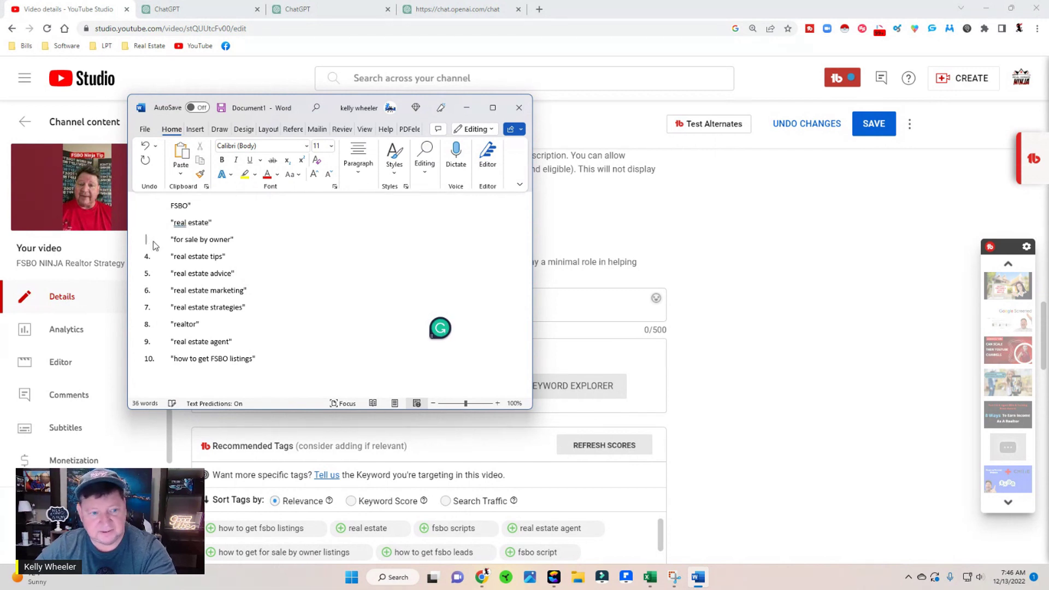
{"action": "key", "text": "BackSpace"}
{"action": "left_click", "coordinate": [150, 257]}
{"action": "key", "text": "BackSpace"}
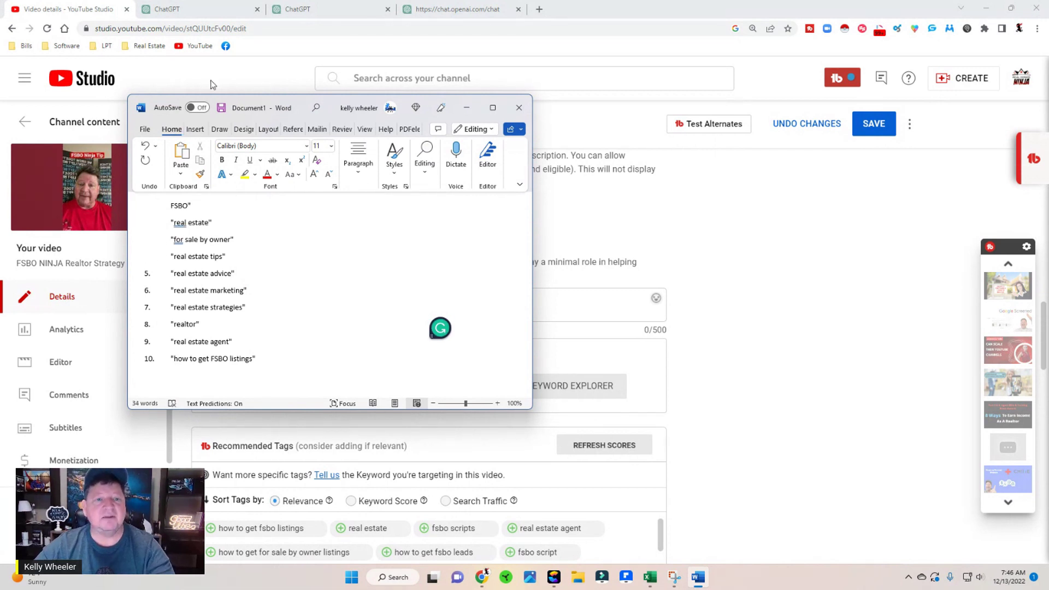
- Return to YouTube Studio and add the recommended tags "how to get fsbo listings", "fsbo scripts" and "fsbo script" to the video
{"action": "left_click", "coordinate": [466, 107]}
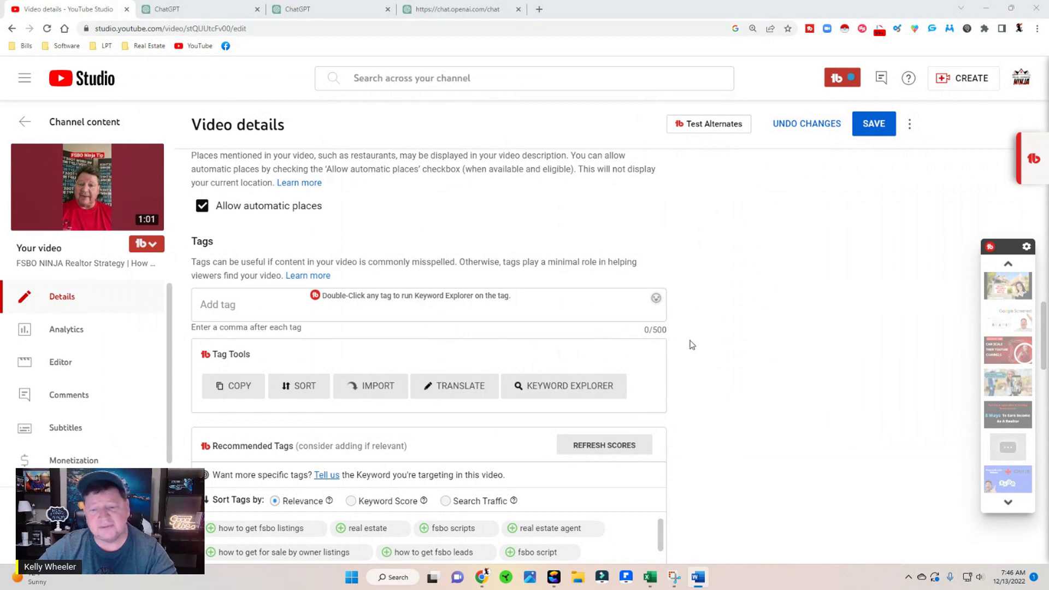
{"action": "scroll", "coordinate": [687, 335], "scroll_direction": "down", "scroll_amount": 4}
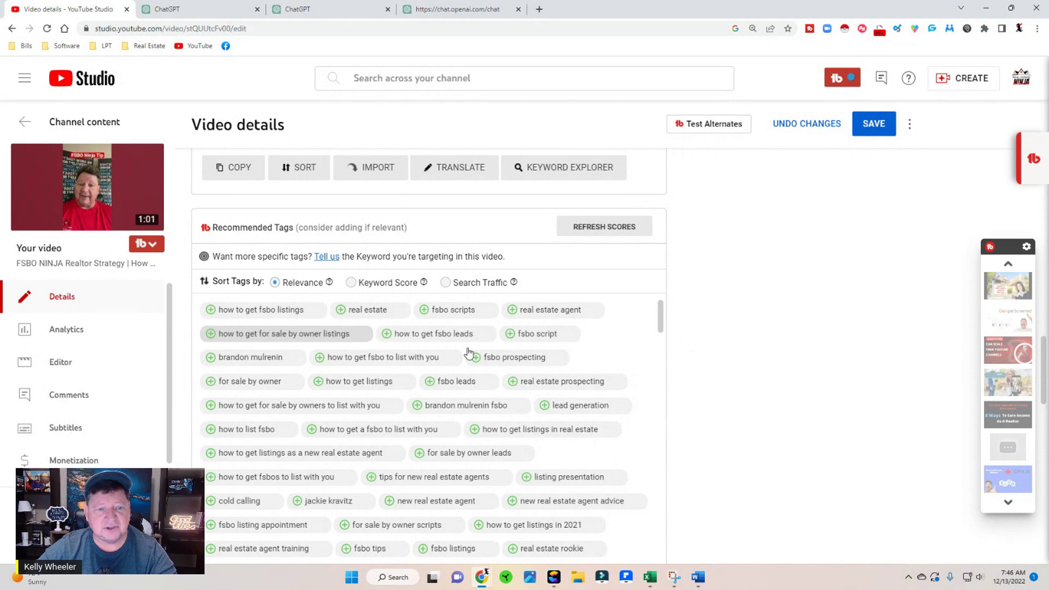
{"action": "scroll", "coordinate": [659, 308], "scroll_direction": "up", "scroll_amount": 5}
{"action": "scroll", "coordinate": [330, 357], "scroll_direction": "up", "scroll_amount": 3}
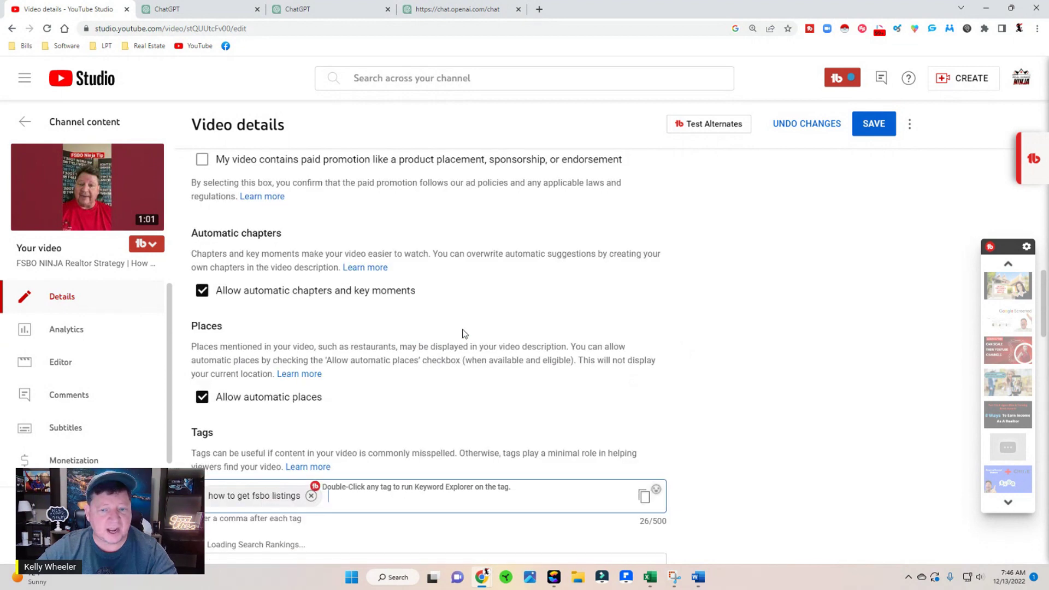
{"action": "scroll", "coordinate": [341, 402], "scroll_direction": "down", "scroll_amount": 3}
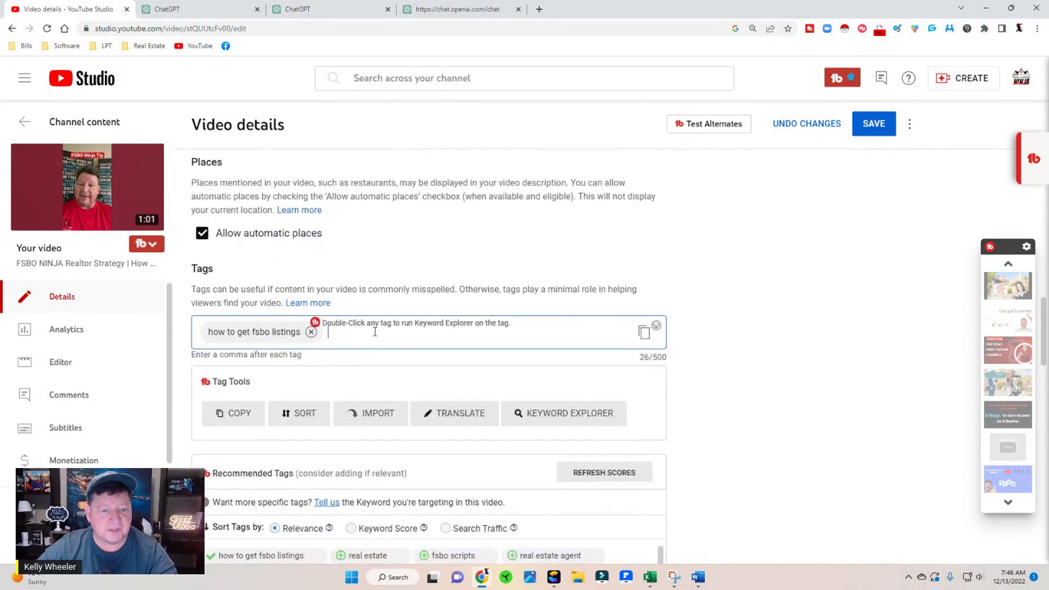
{"action": "scroll", "coordinate": [398, 342], "scroll_direction": "down", "scroll_amount": 2}
{"action": "scroll", "coordinate": [397, 342], "scroll_direction": "down", "scroll_amount": 1}
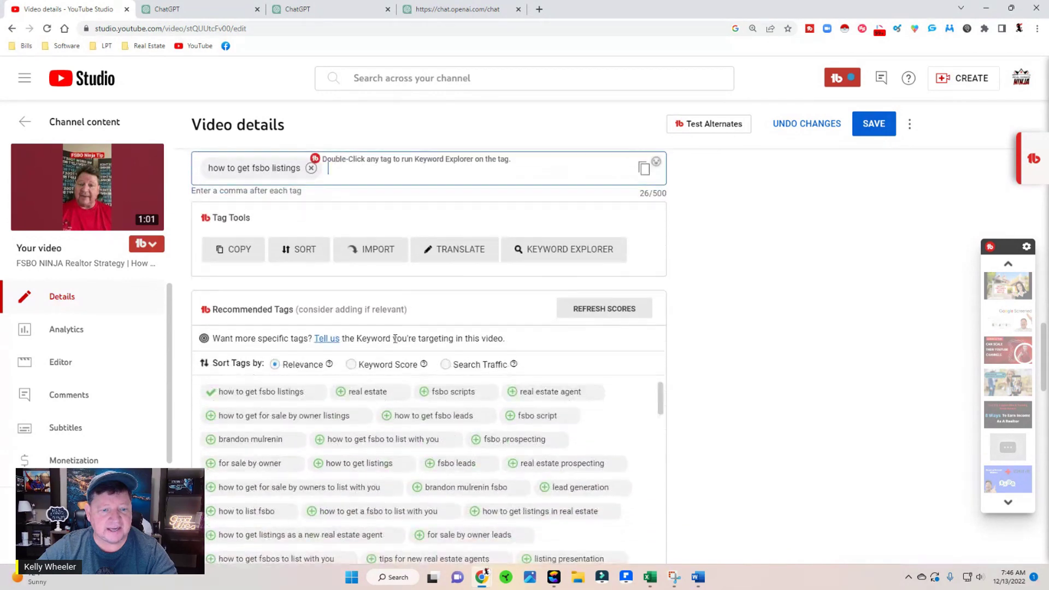
{"action": "left_click", "coordinate": [424, 392]}
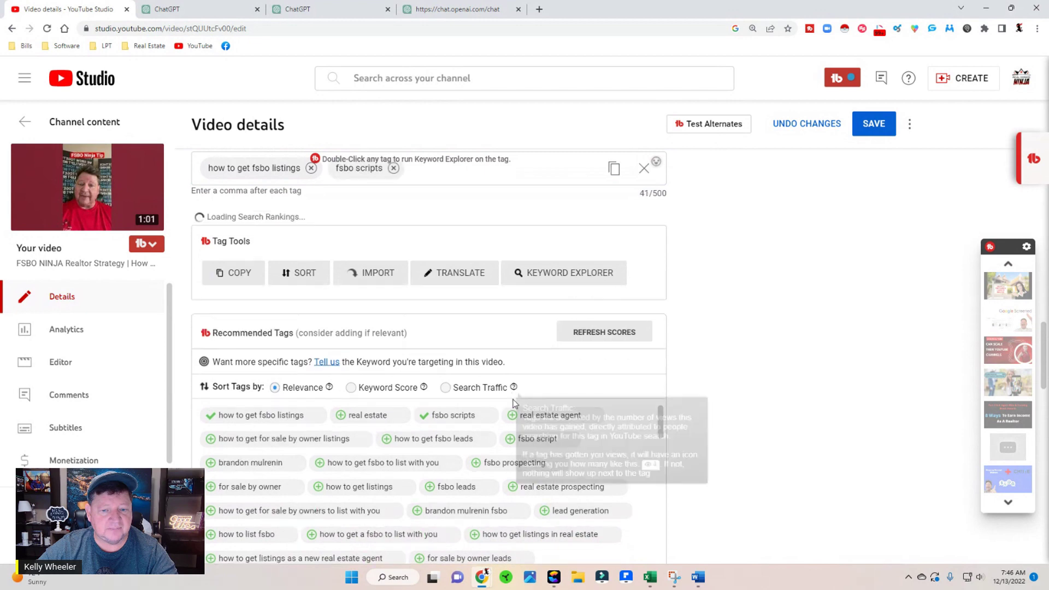
{"action": "left_click", "coordinate": [510, 437]}
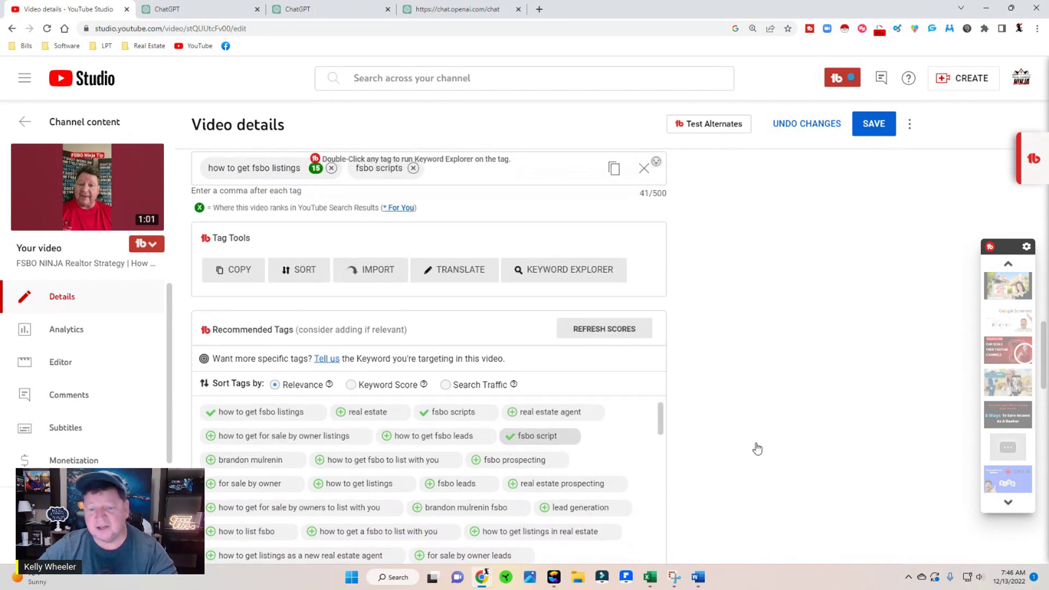
- Review the new title and description in the video details
{"action": "scroll", "coordinate": [755, 446], "scroll_direction": "up", "scroll_amount": 10}
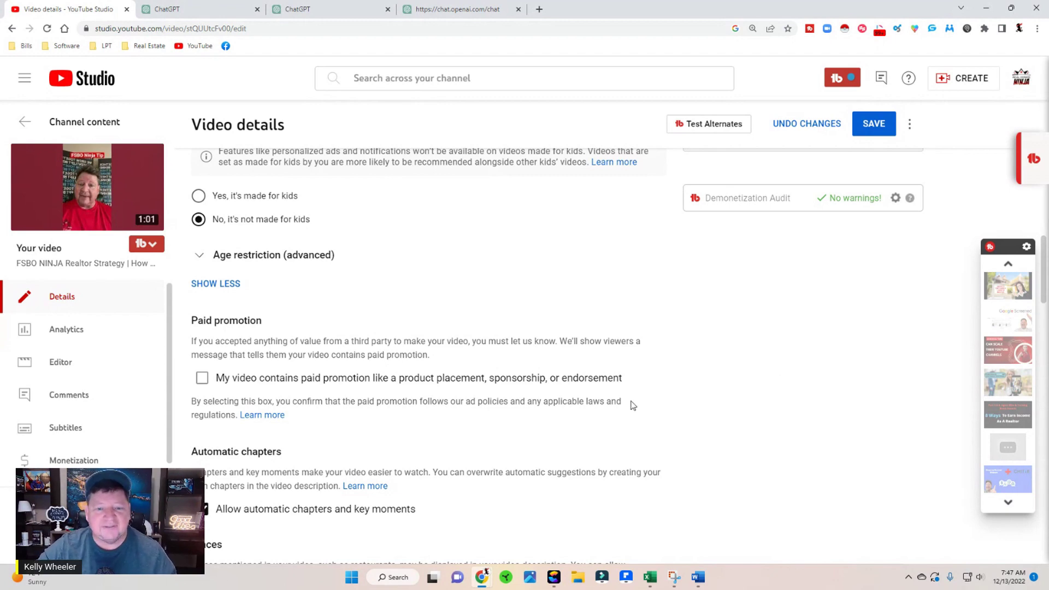
{"action": "scroll", "coordinate": [548, 425], "scroll_direction": "up", "scroll_amount": 10}
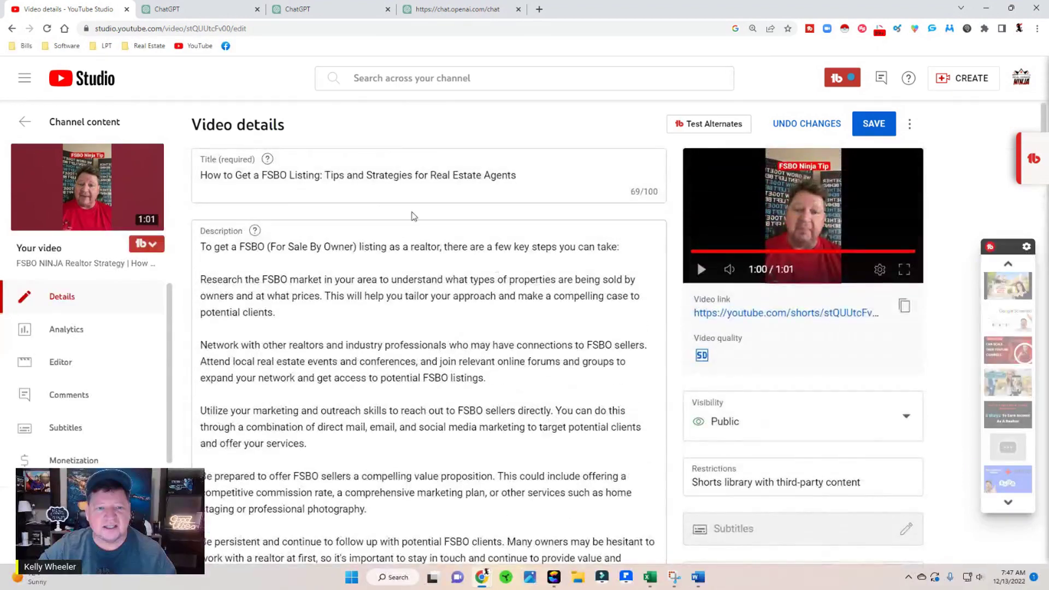